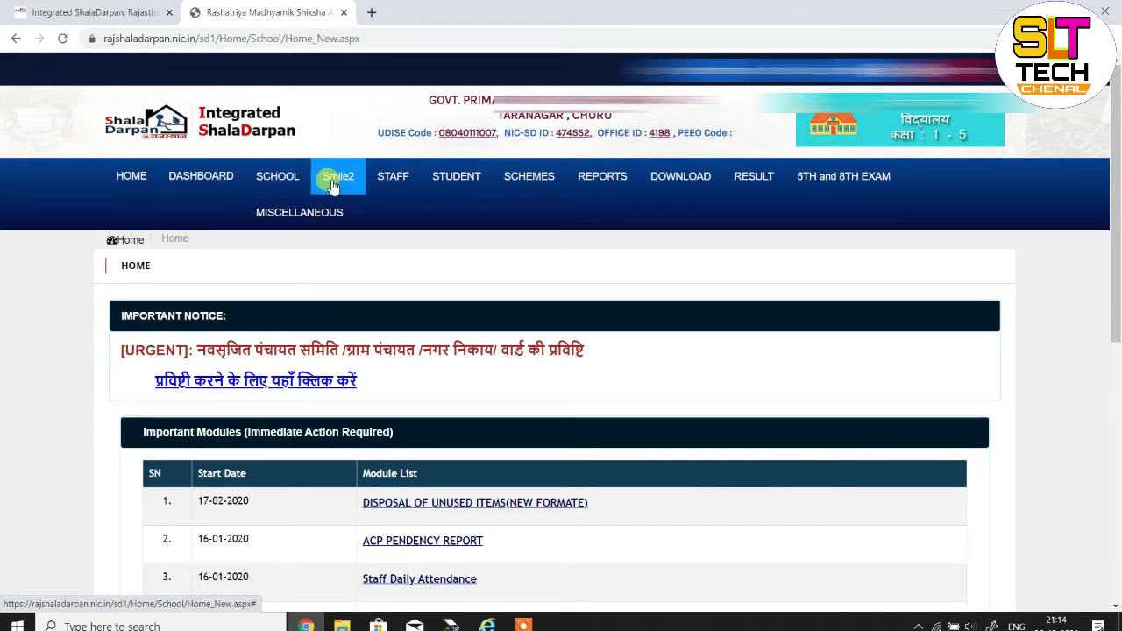
Open Smile Teacher Student Mapping and list Class 1, Section A students for the chosen teacher
left_click(333, 181)
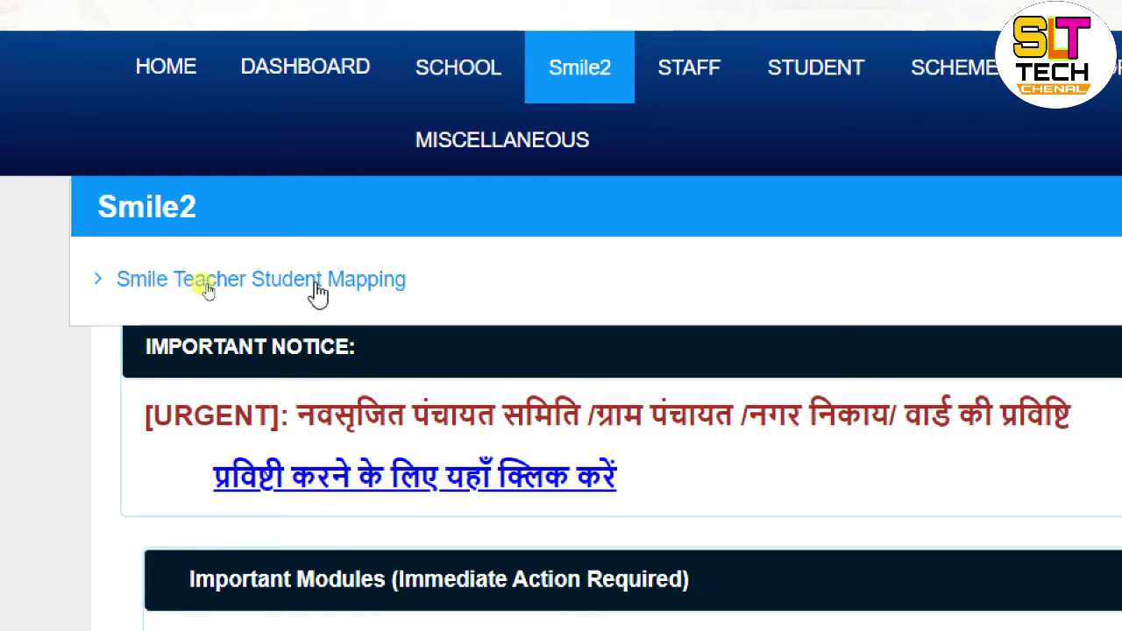
left_click(317, 284)
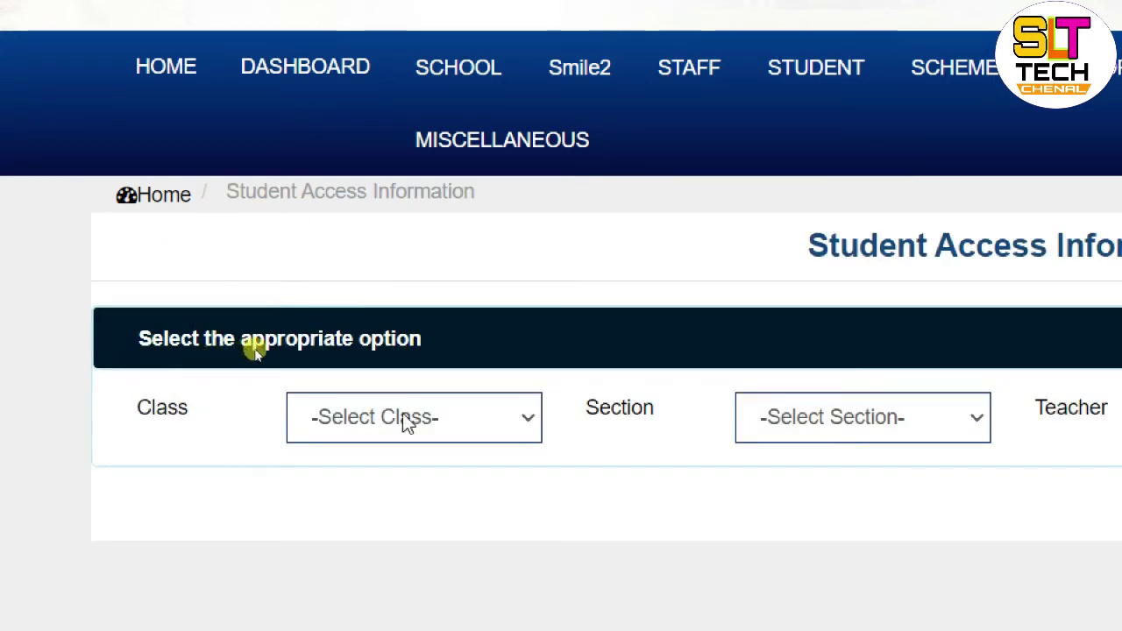
left_click(454, 415)
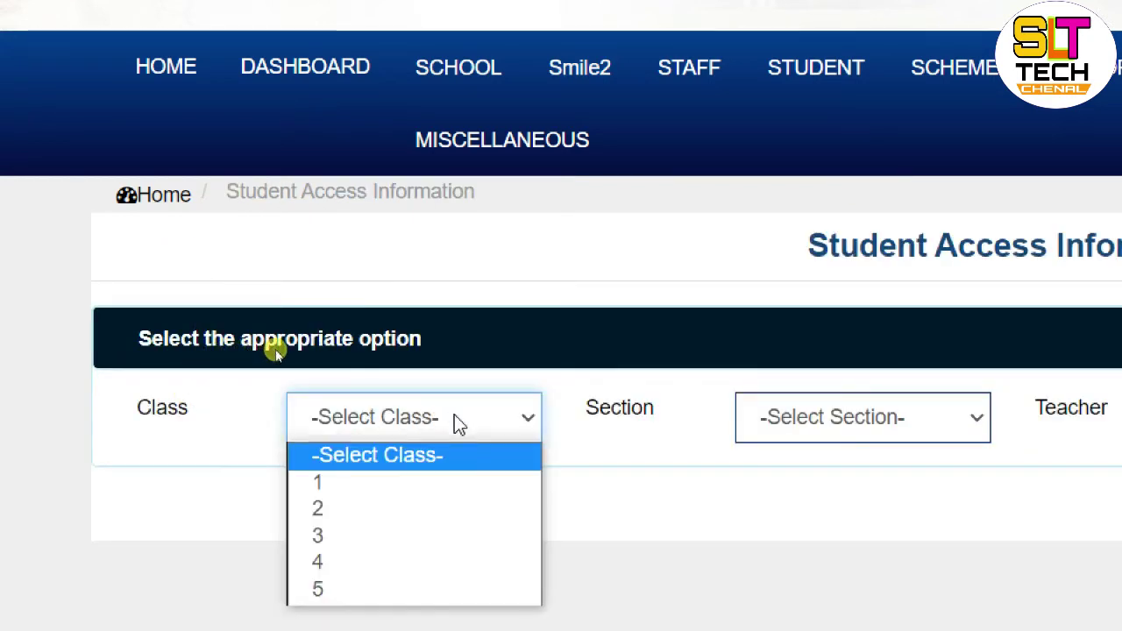
left_click(335, 489)
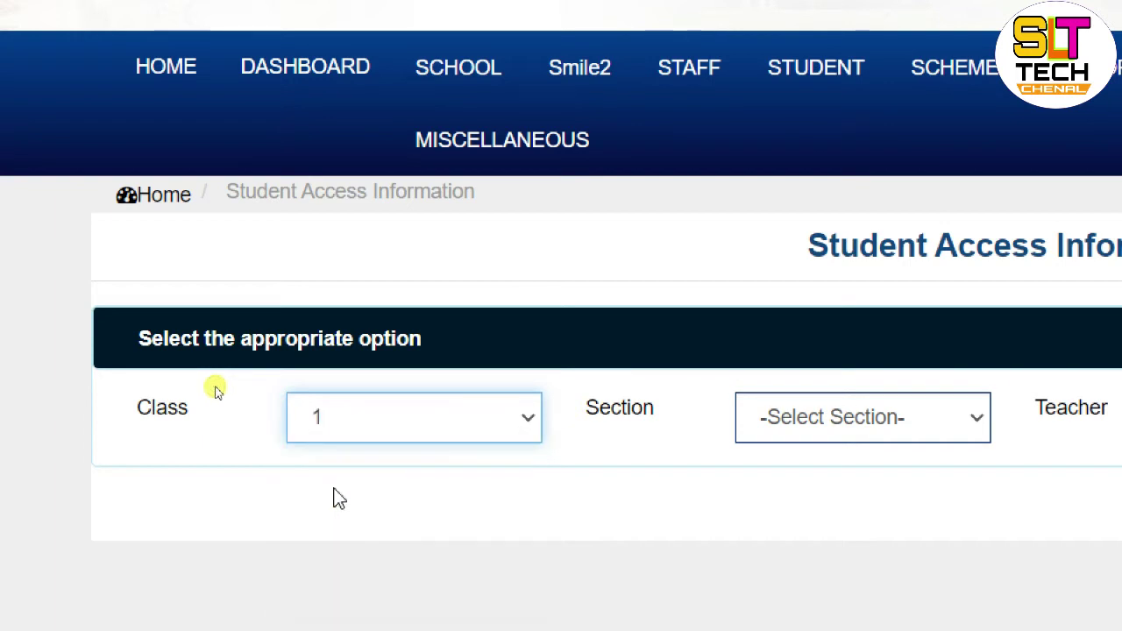
left_click(879, 425)
left_click(779, 501)
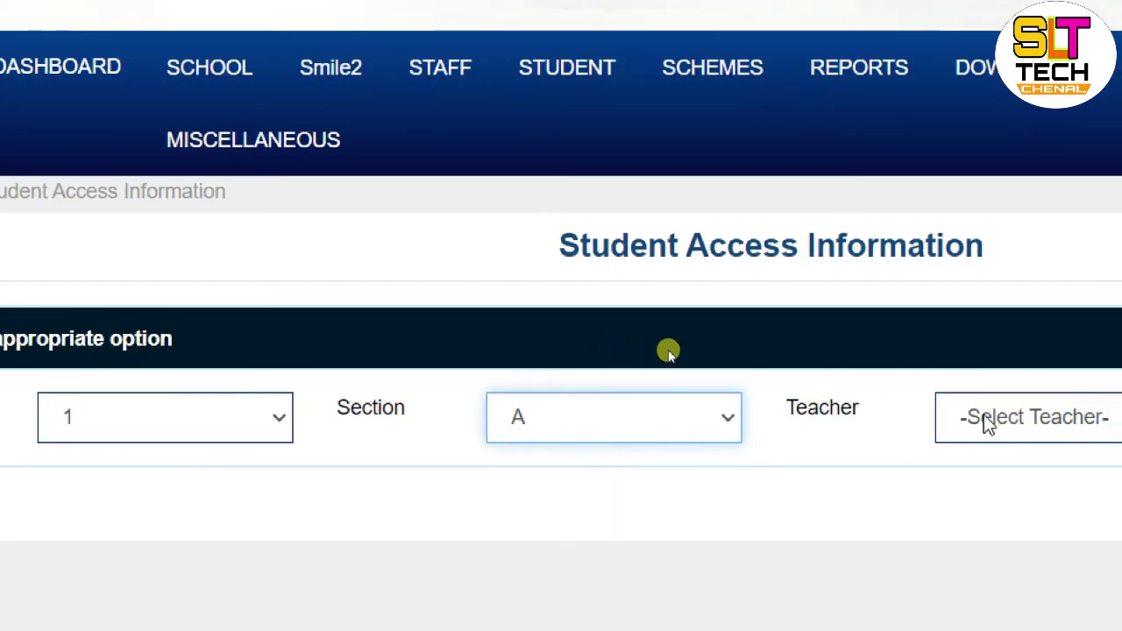
left_click(1025, 423)
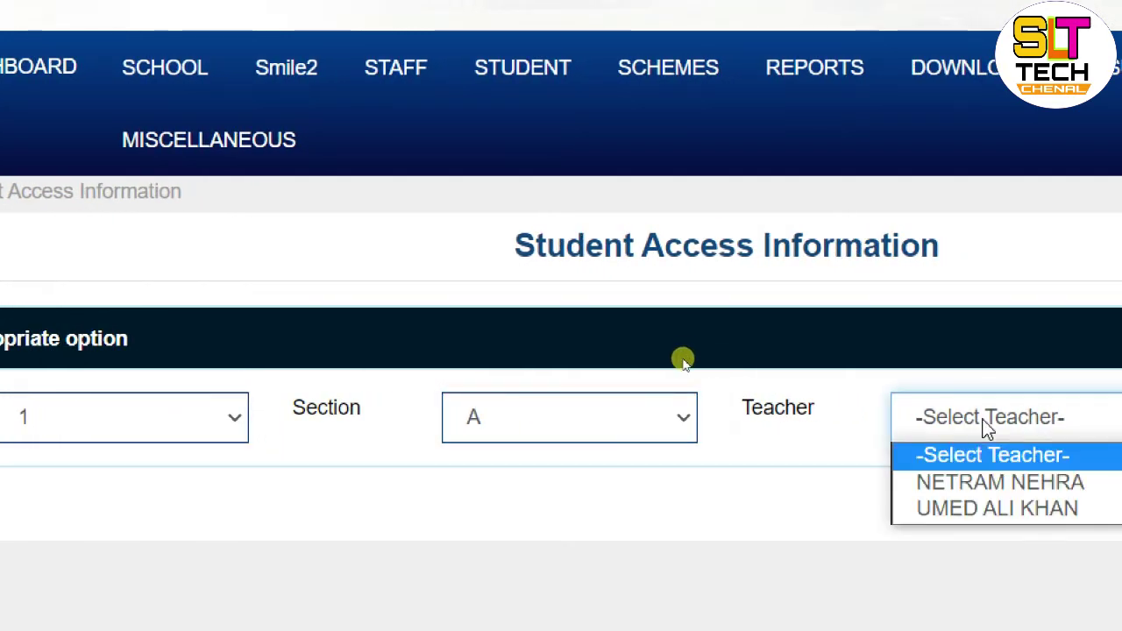
left_click(970, 496)
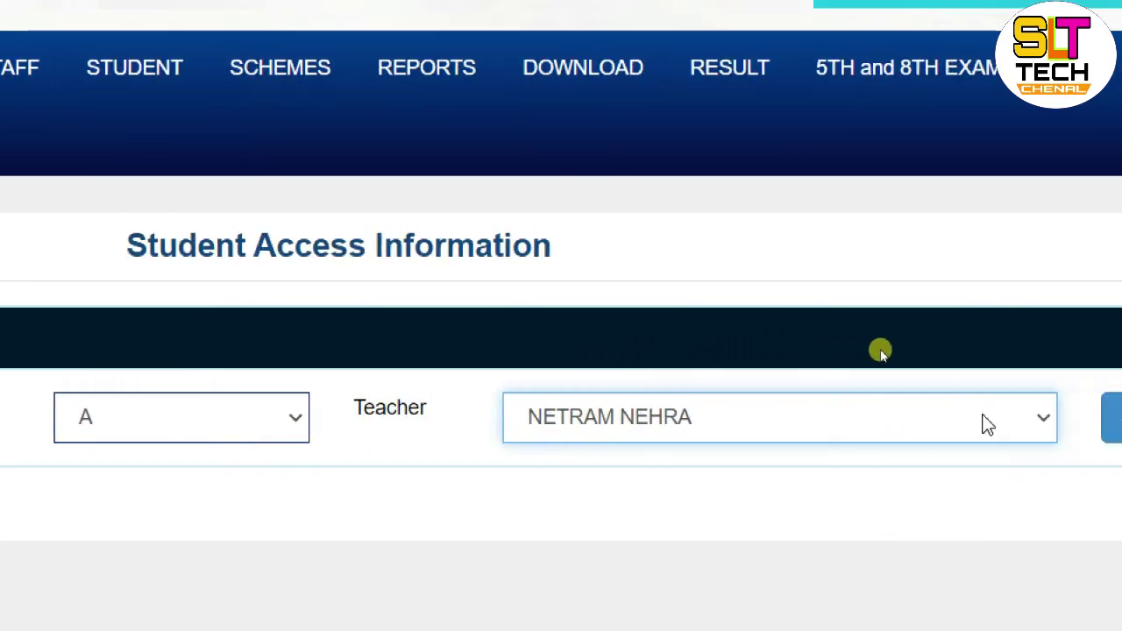
left_click(1069, 418)
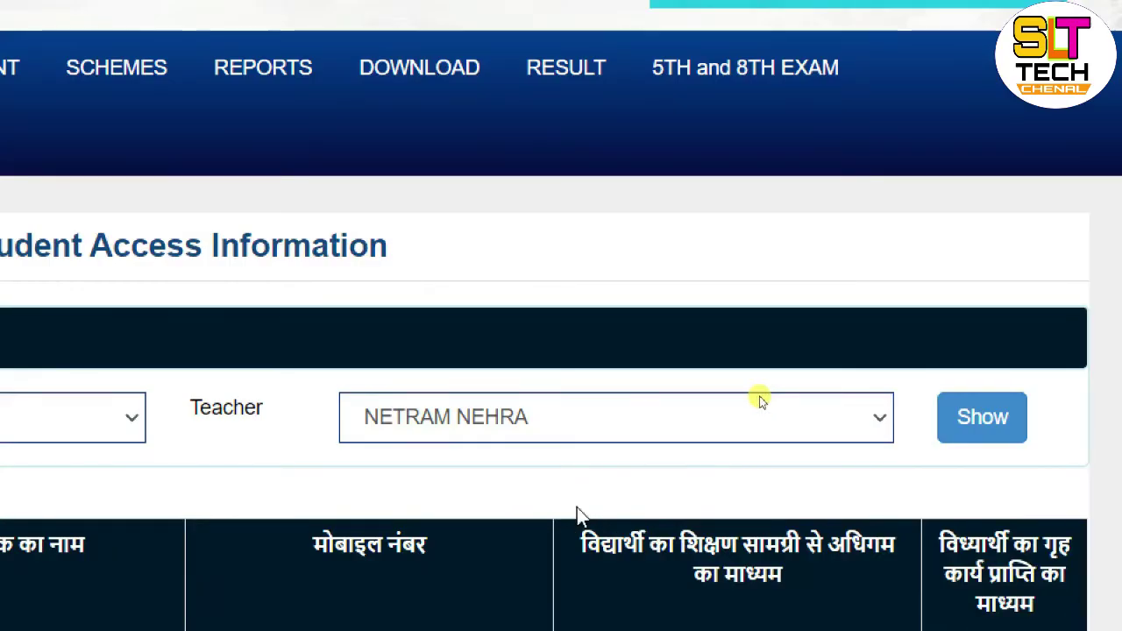
scroll(577, 507, "down", 1)
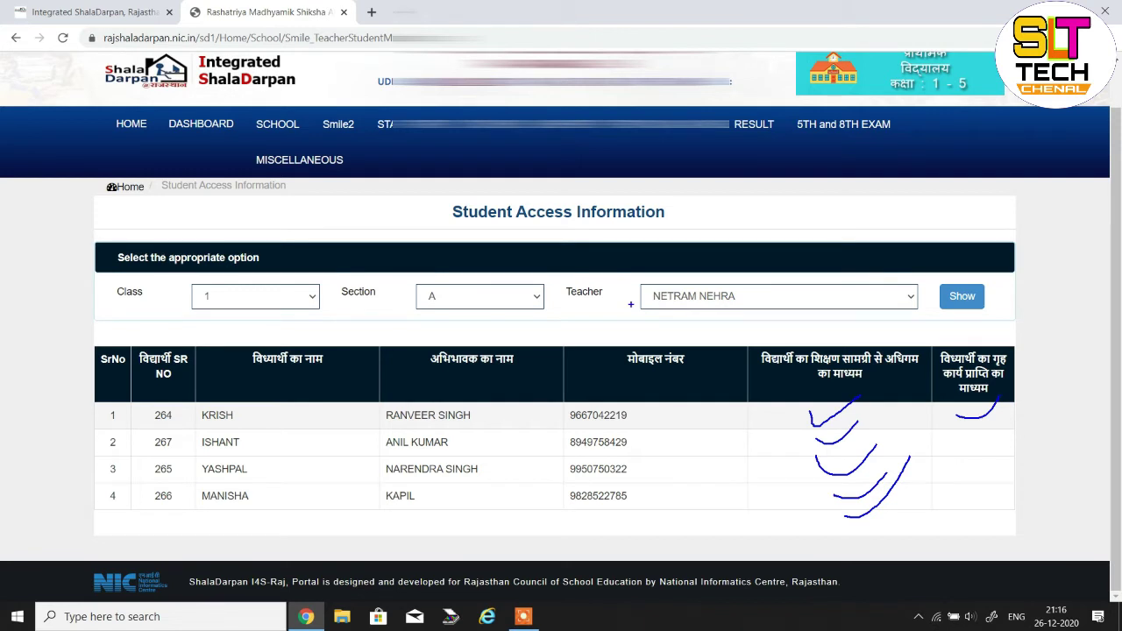
key("Escape")
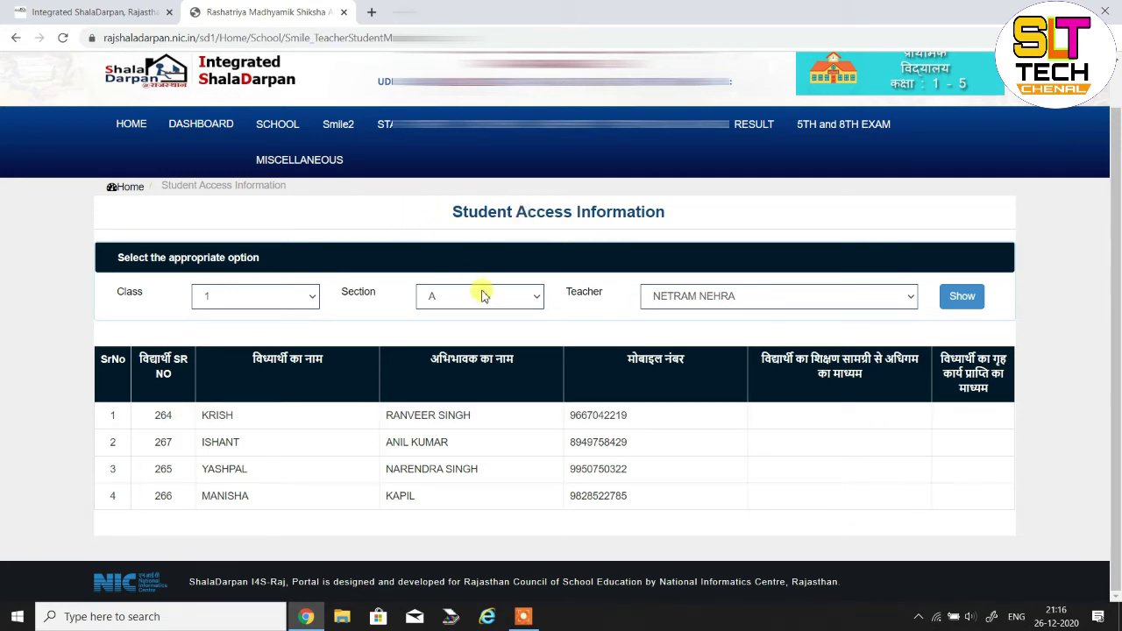
Go to the Class Teacher Mapping page from the STAFF menu
left_click(394, 138)
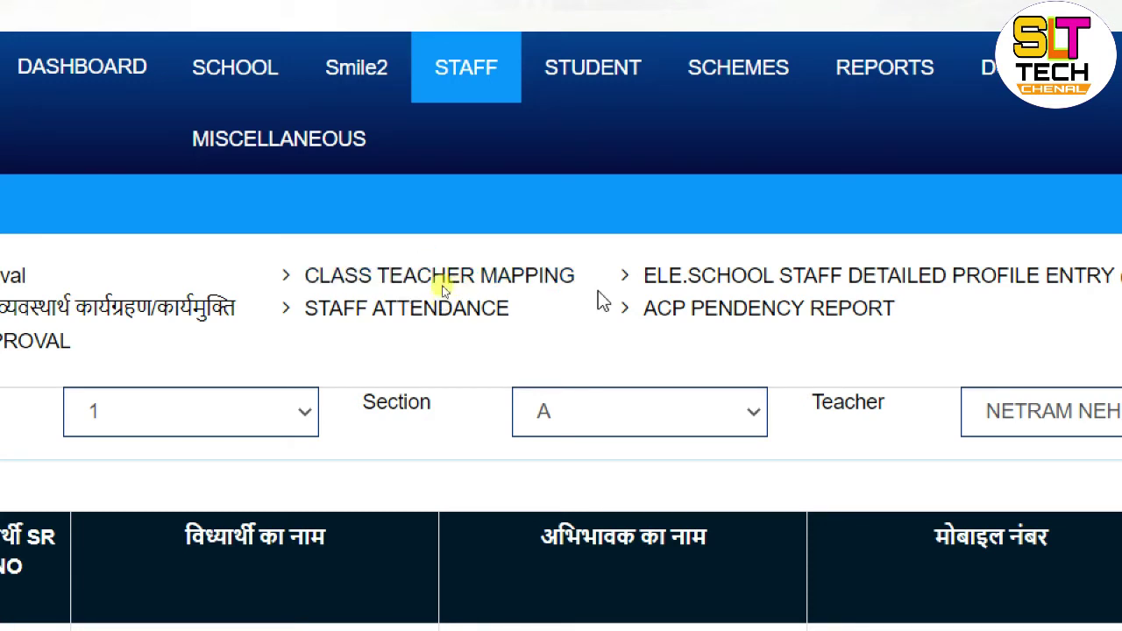
left_click(464, 277)
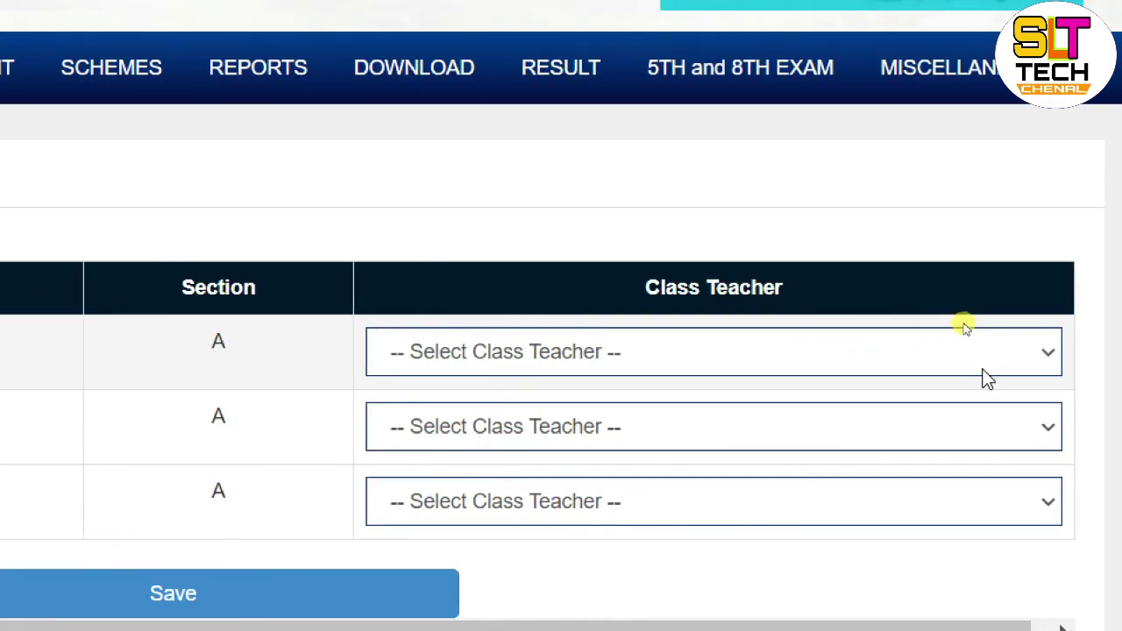
Pick a class teacher for classes 1-A, 2-A and 4-A, then save the assignments
left_click(951, 361)
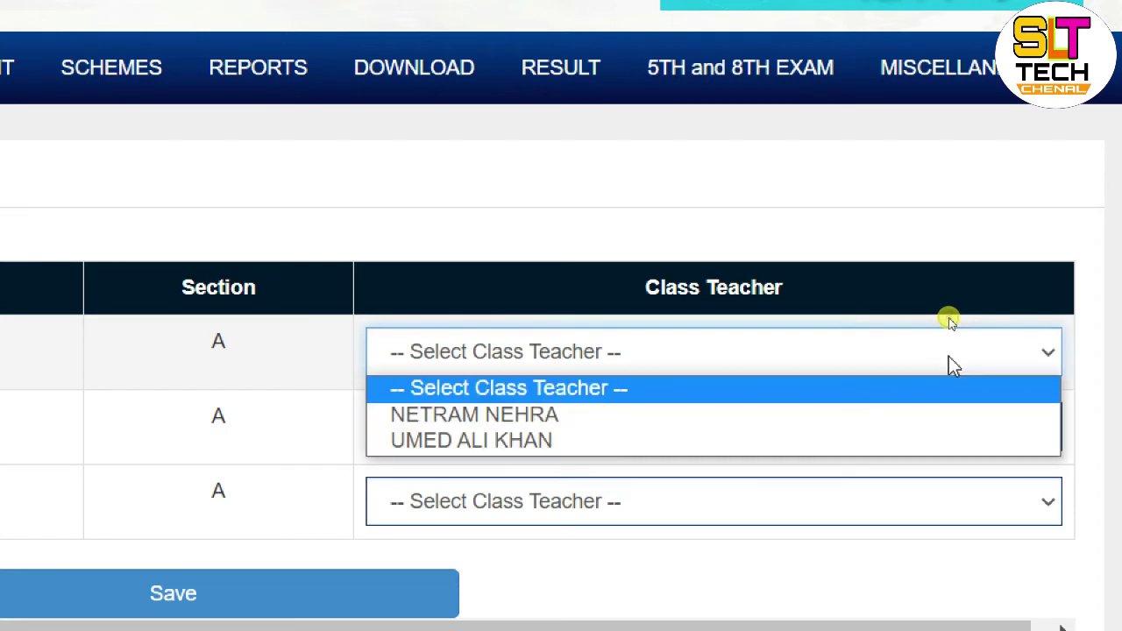
left_click(636, 445)
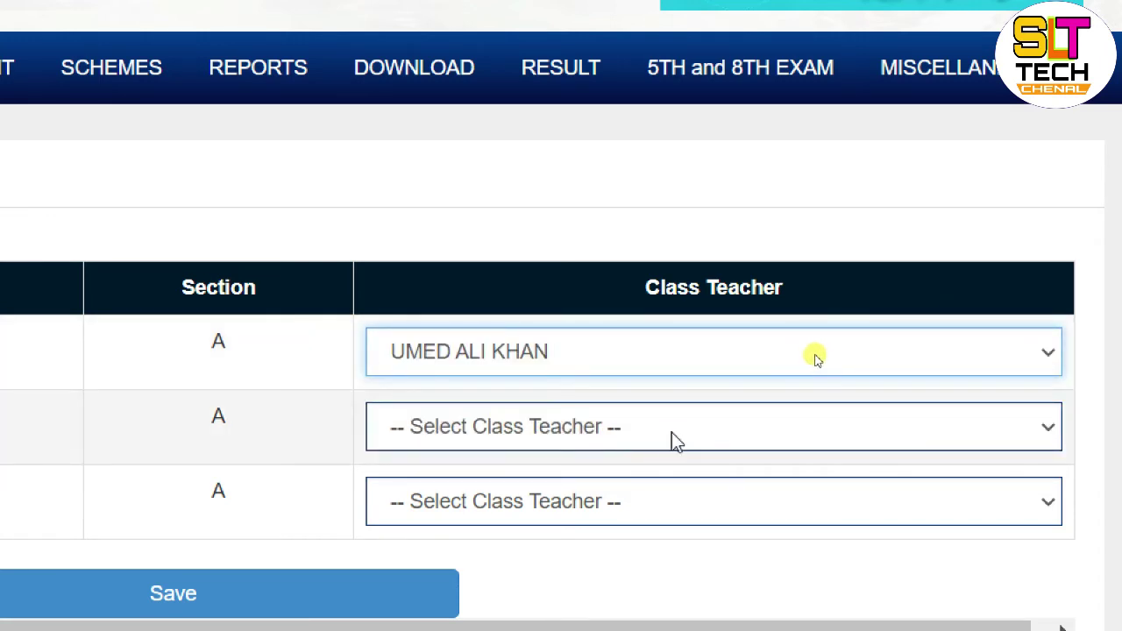
left_click(723, 429)
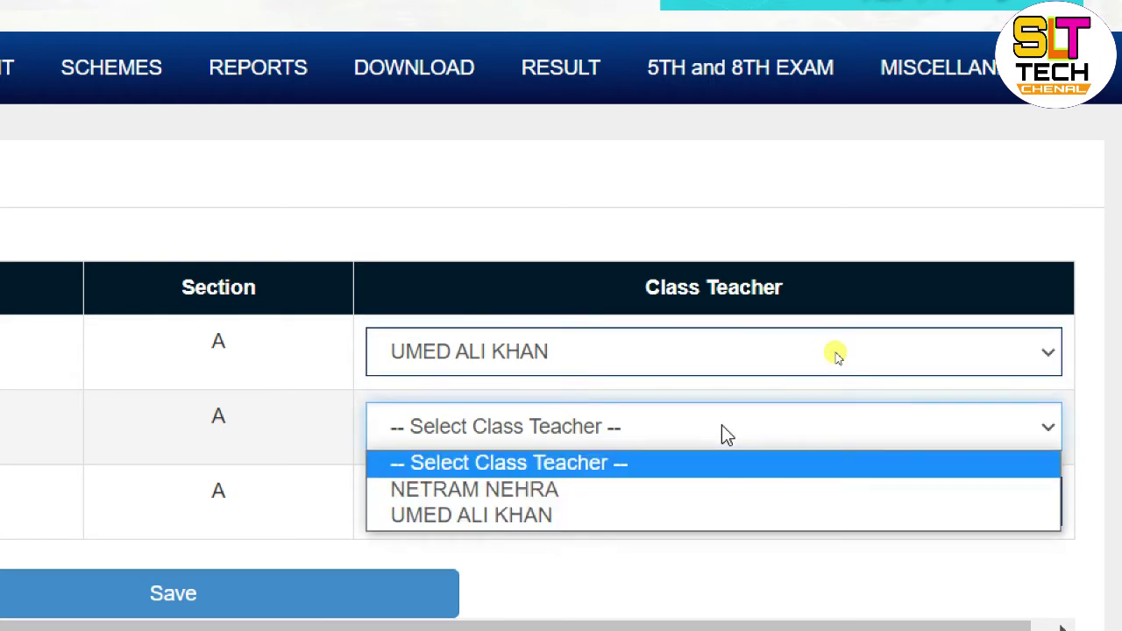
left_click(555, 490)
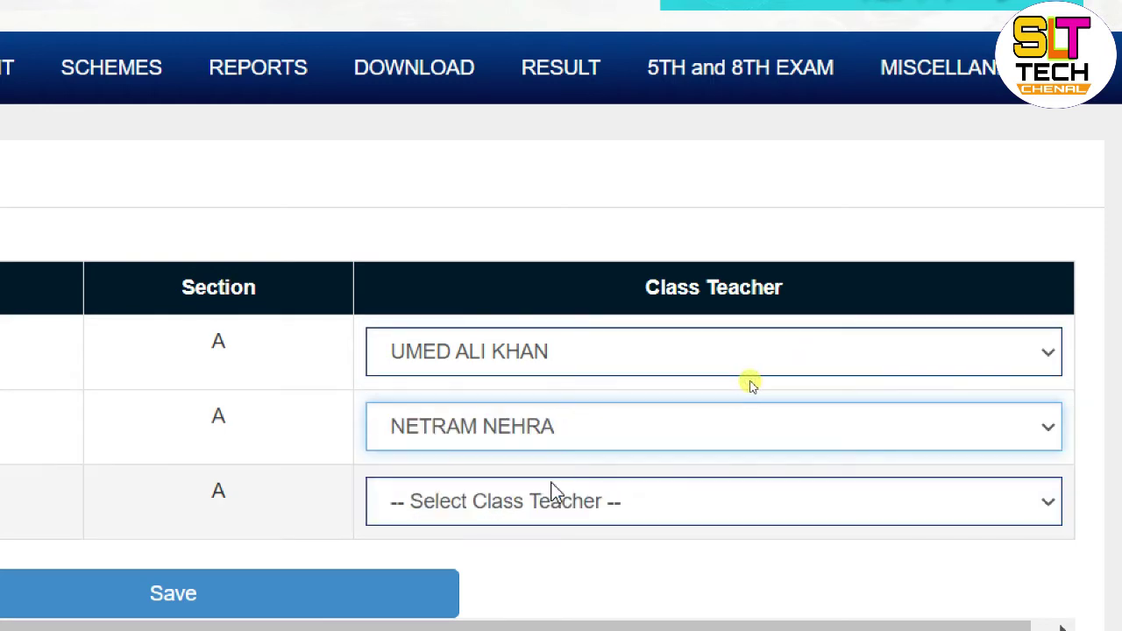
left_click(638, 504)
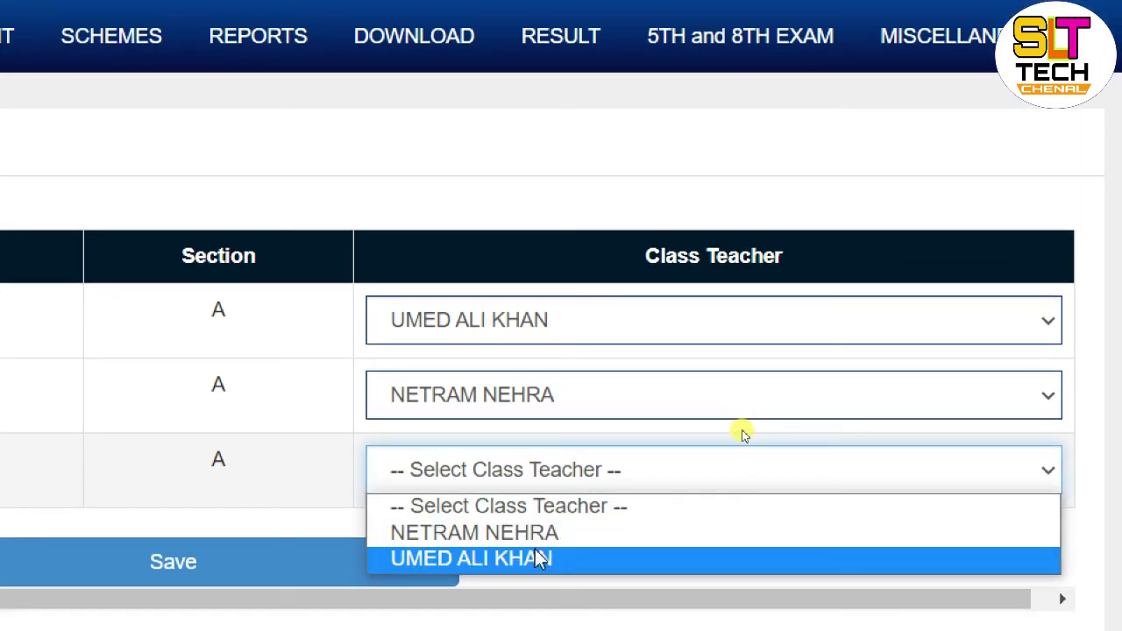
left_click(539, 558)
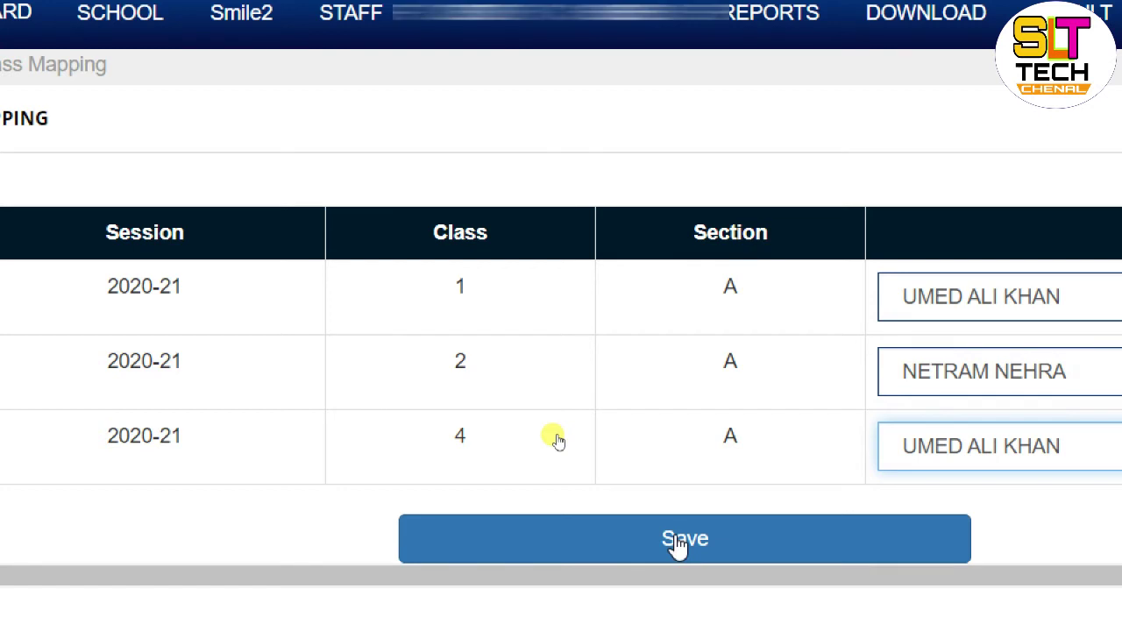
left_click(677, 543)
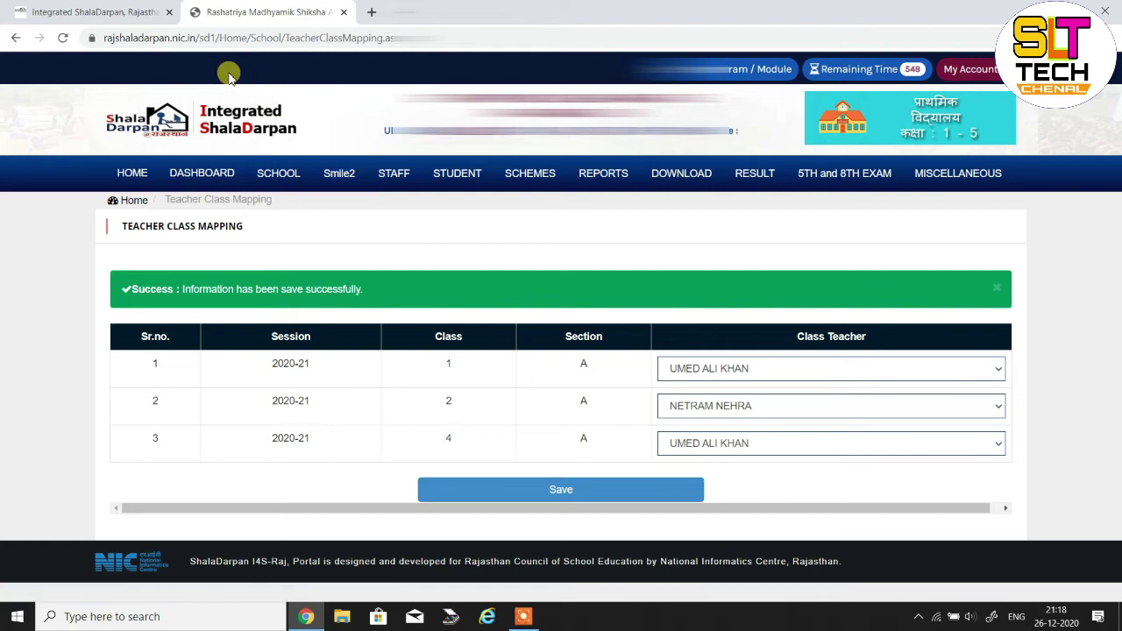
Return to the portal's main page, go to Staff Window sign-in and log out the old session
left_click(128, 12)
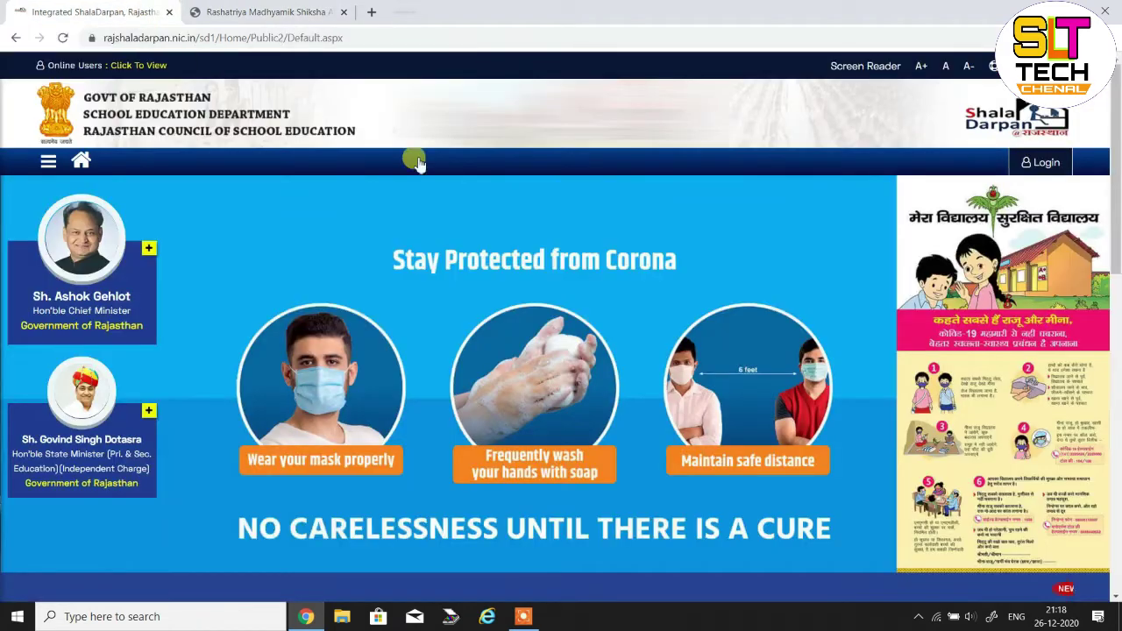
scroll(412, 158, "down", 6)
left_click(443, 419)
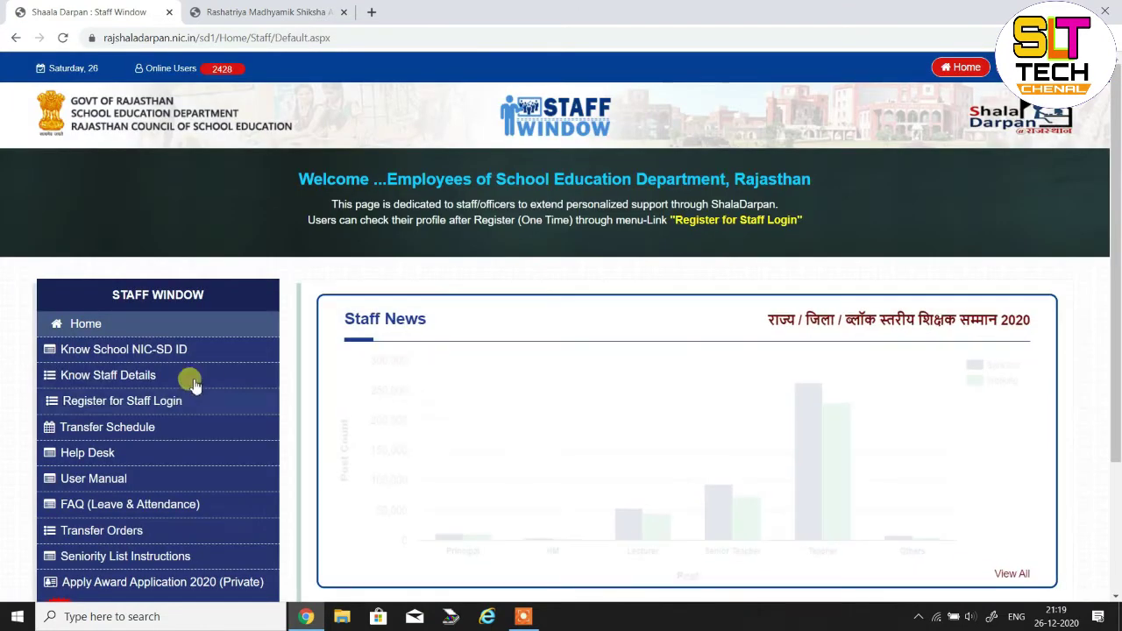
left_click(187, 376)
Sign in with the saved staff login, entering and correcting the captcha code
left_click(526, 317)
left_click(490, 399)
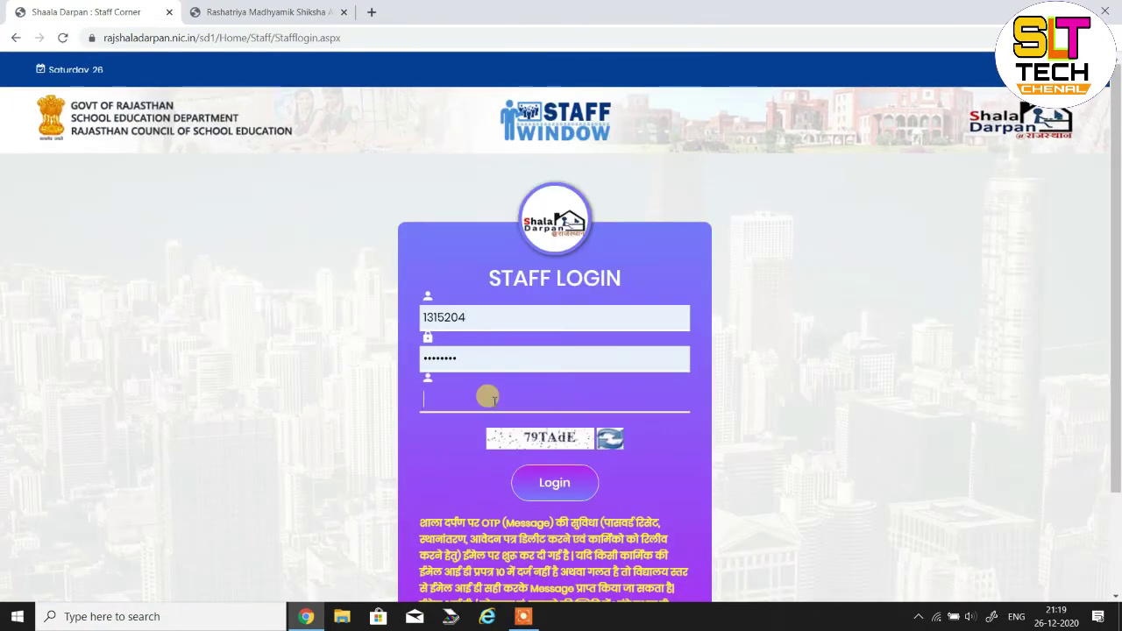
type("79TAdE")
left_click(555, 482)
double_click(514, 389)
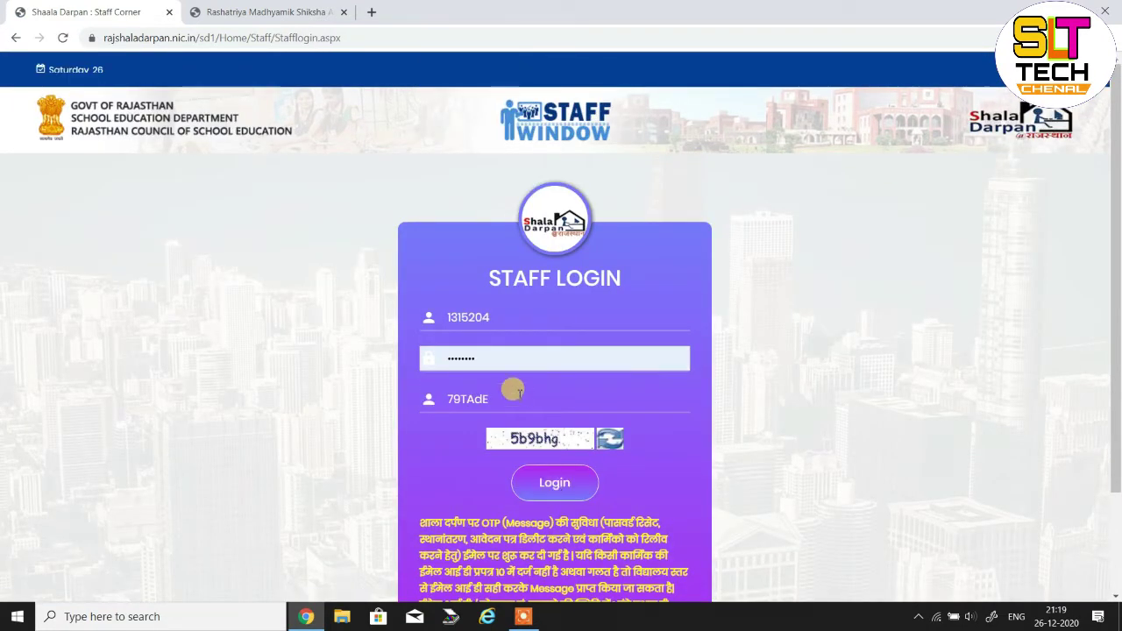
type("5b9bhg")
left_click(556, 482)
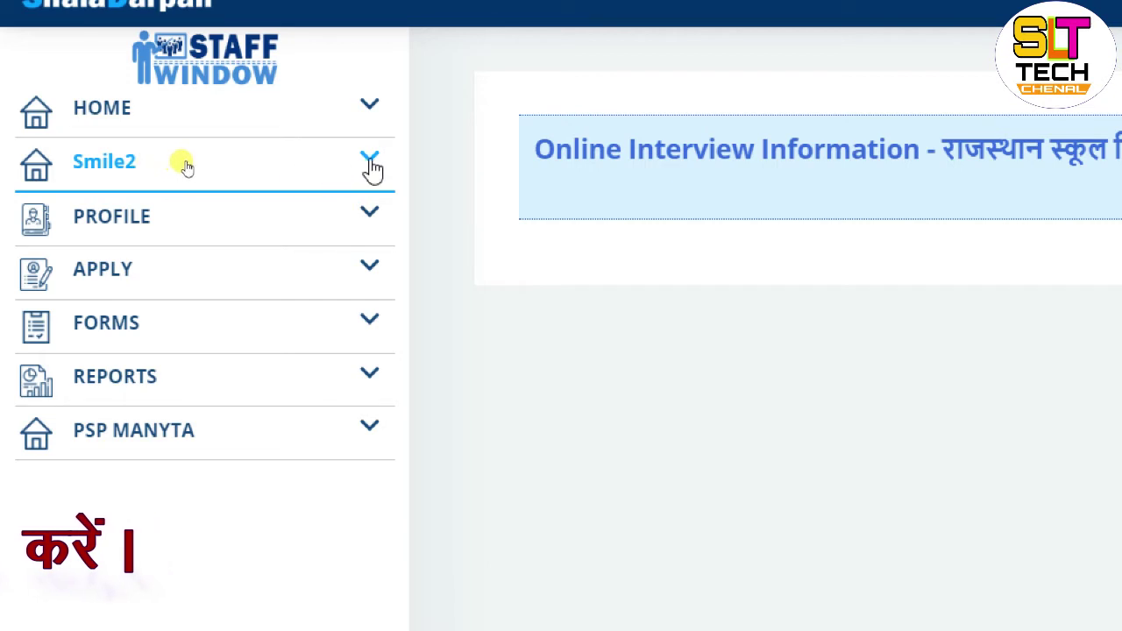
Expand Smile2 and view Smile Class Teacher Details for class 2-A with 5 students
left_click(372, 164)
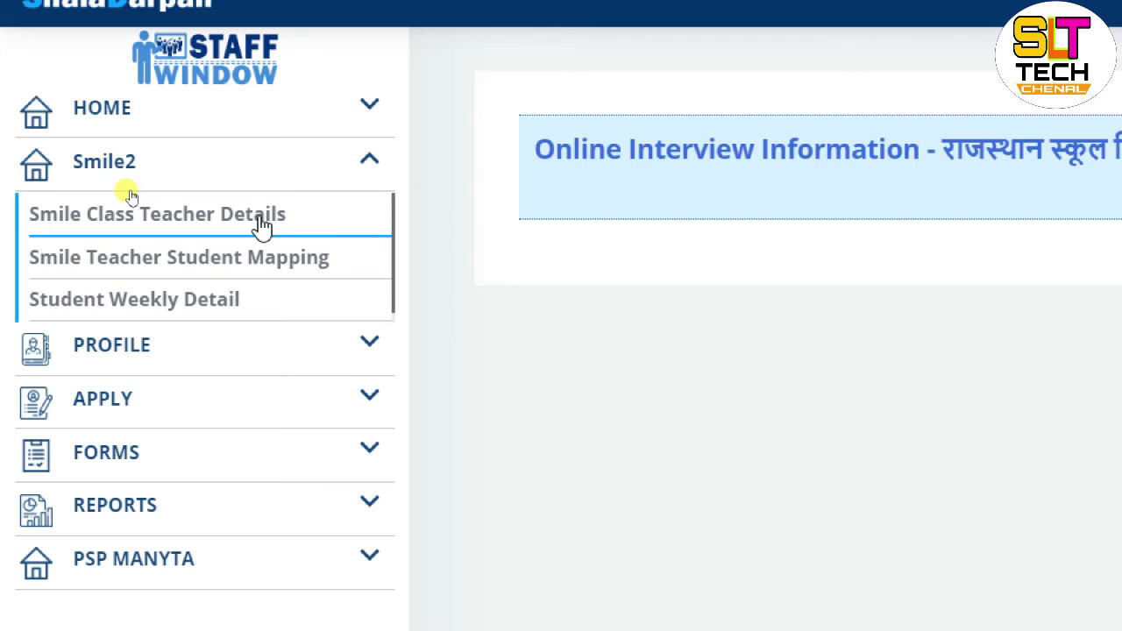
left_click(263, 224)
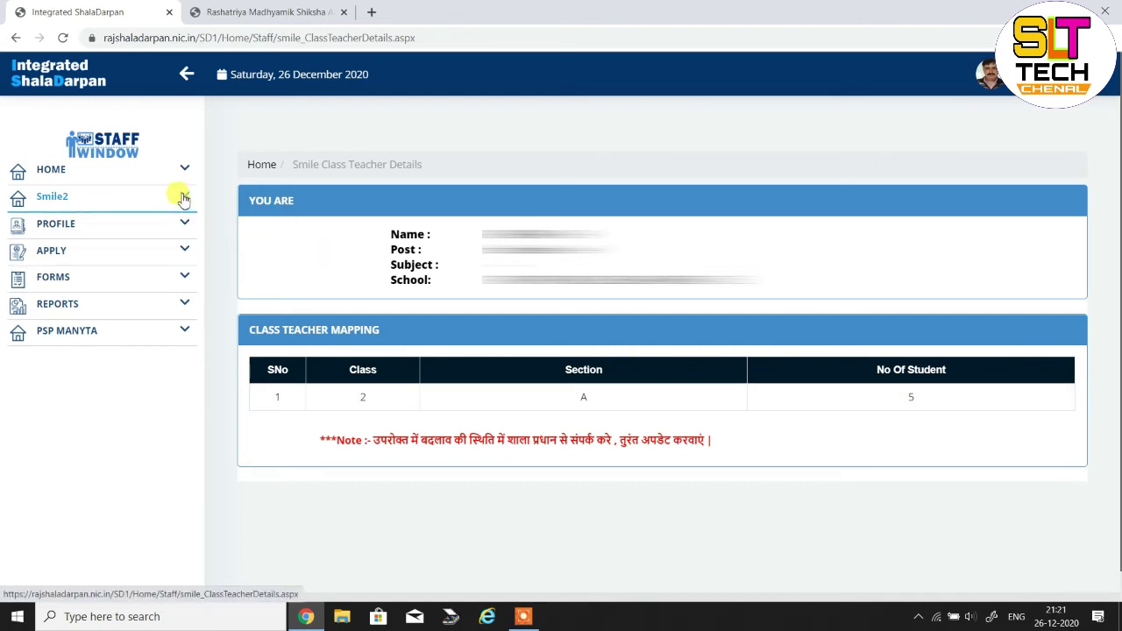
Expand Smile2 in the sidebar to reach Smile Teacher Student Mapping
left_click(182, 198)
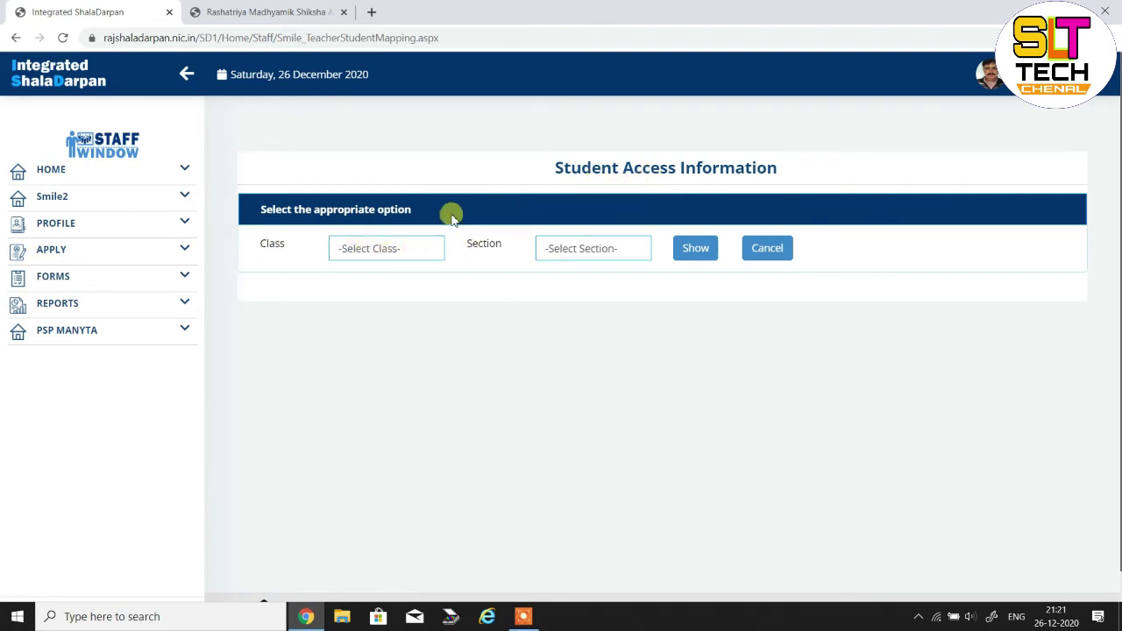
Choose Class 2 and Section A and show the class's five students
left_click(401, 252)
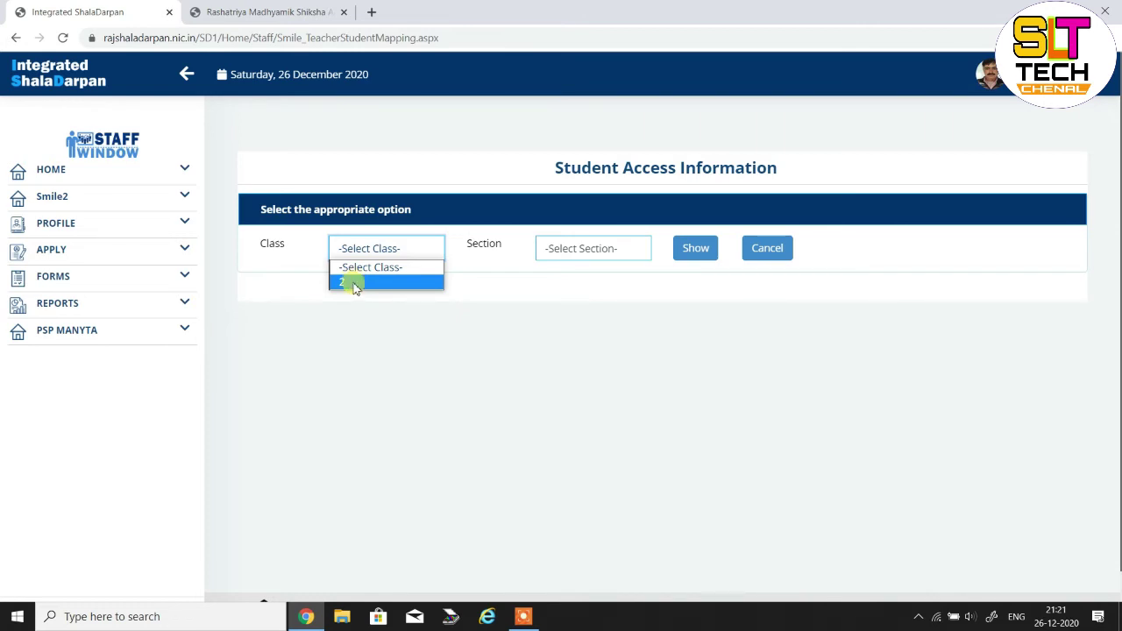
left_click(355, 283)
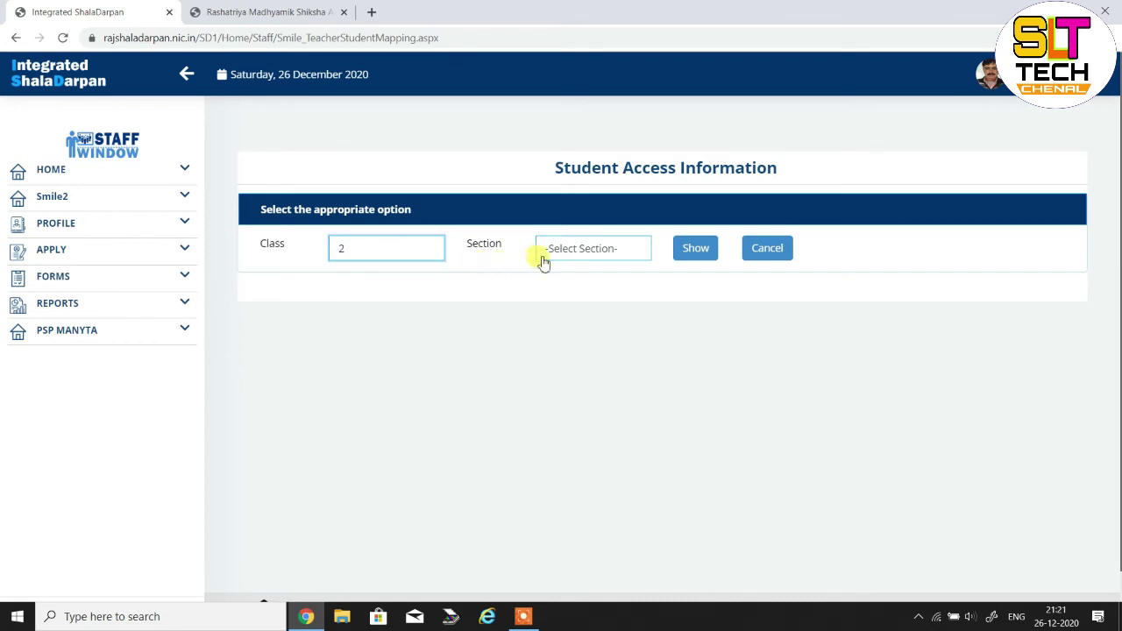
left_click(585, 250)
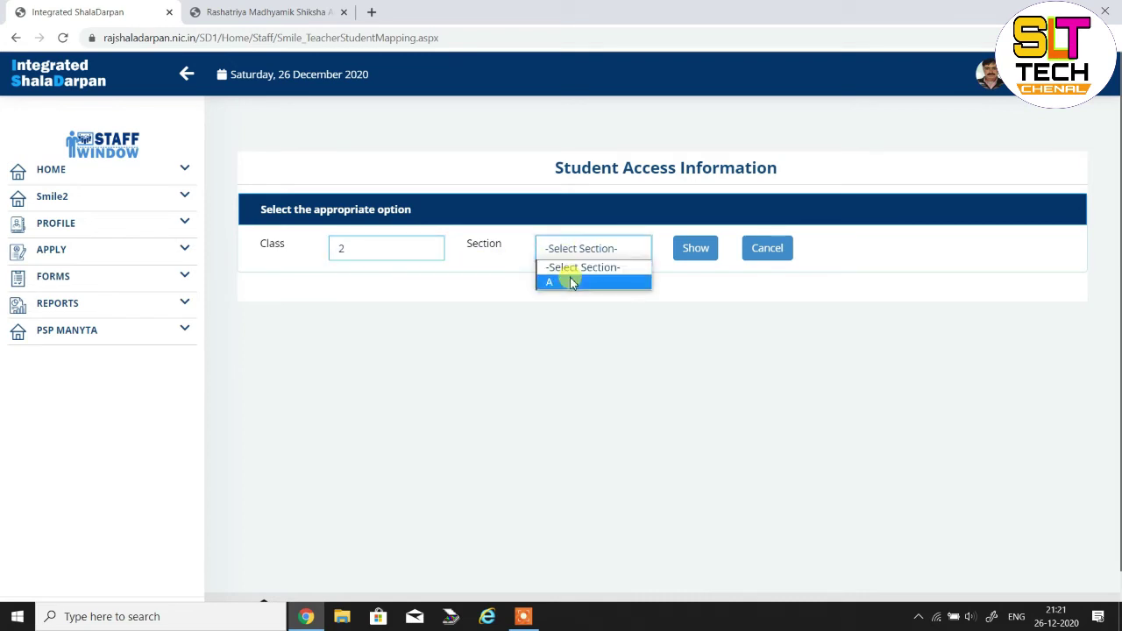
left_click(571, 282)
left_click(694, 249)
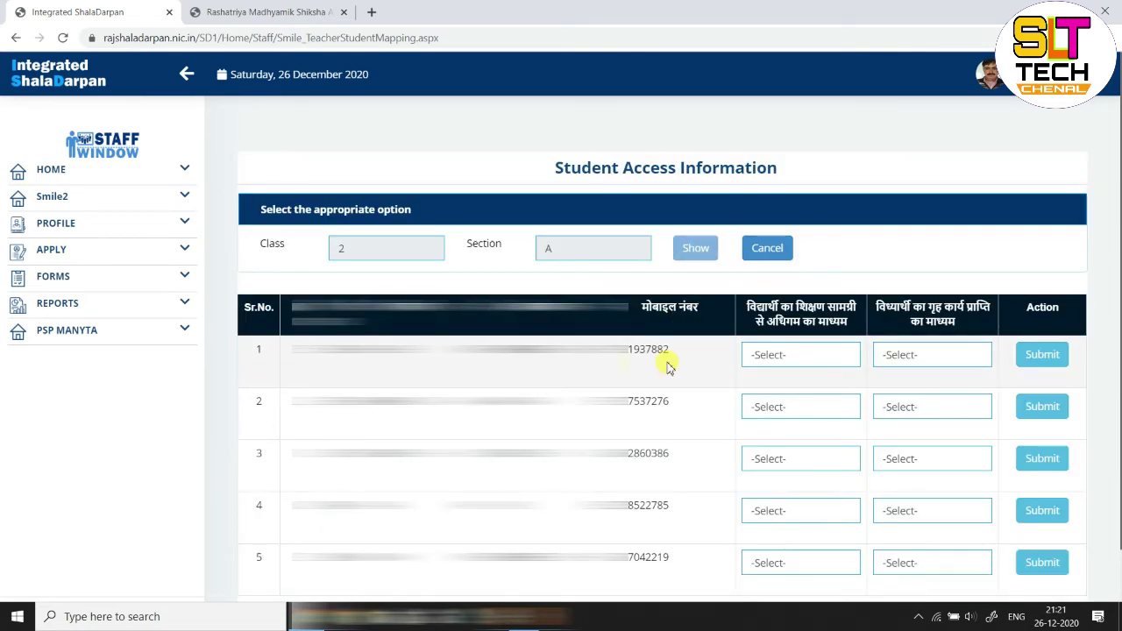
Set the first student's learning-material medium to डिजिटल (व्हाटसएप्प द्वारा)
scroll(666, 366, "down", 1)
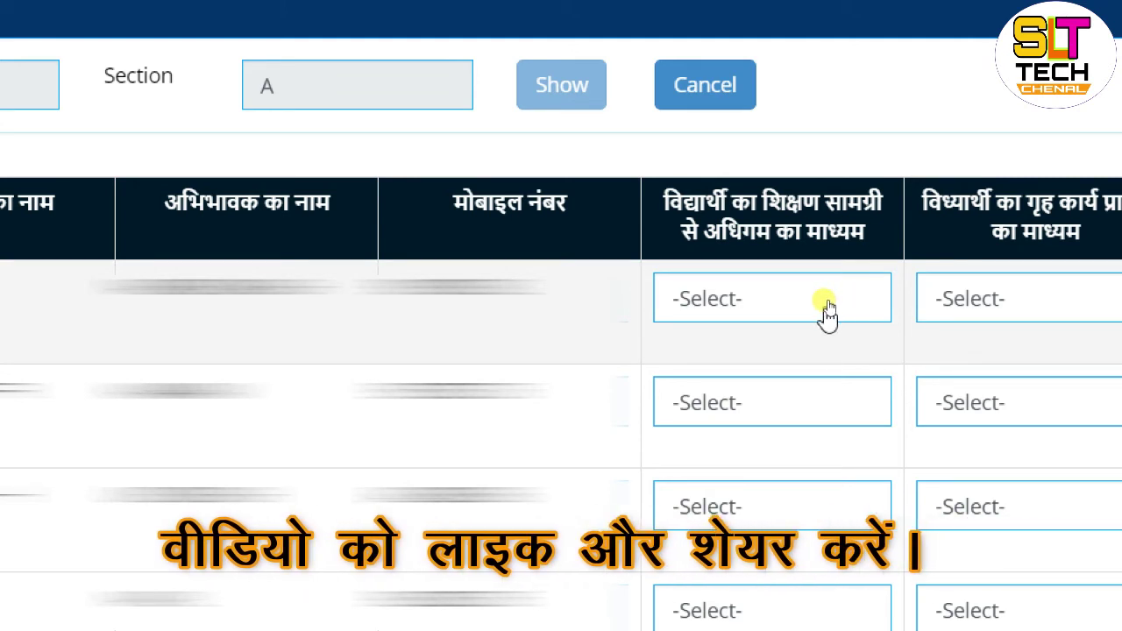
left_click(825, 302)
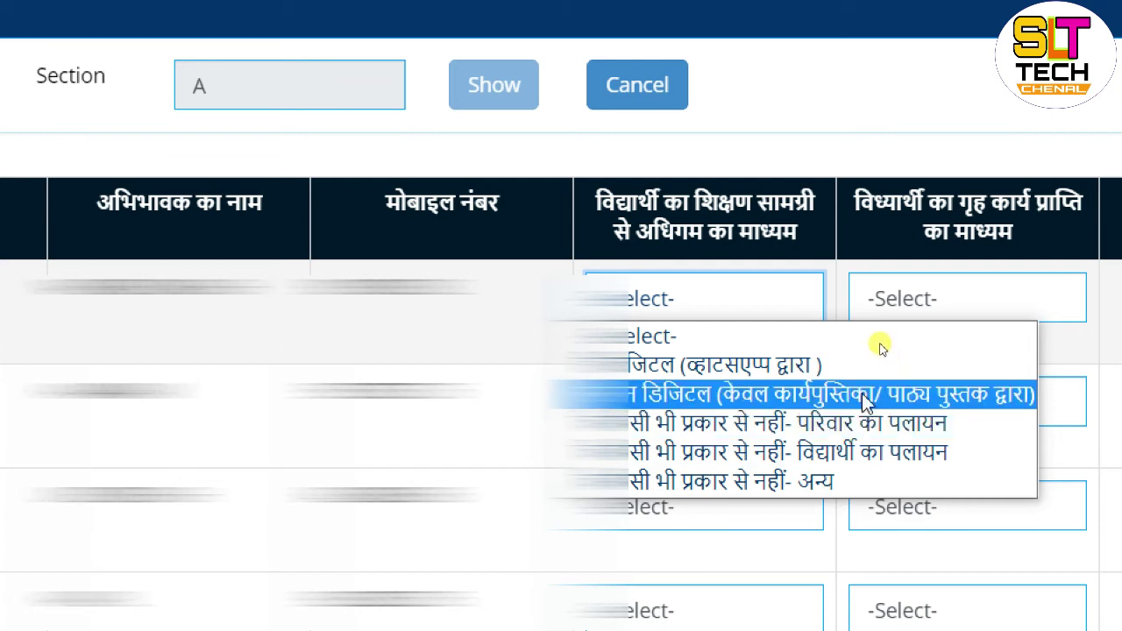
left_click(752, 361)
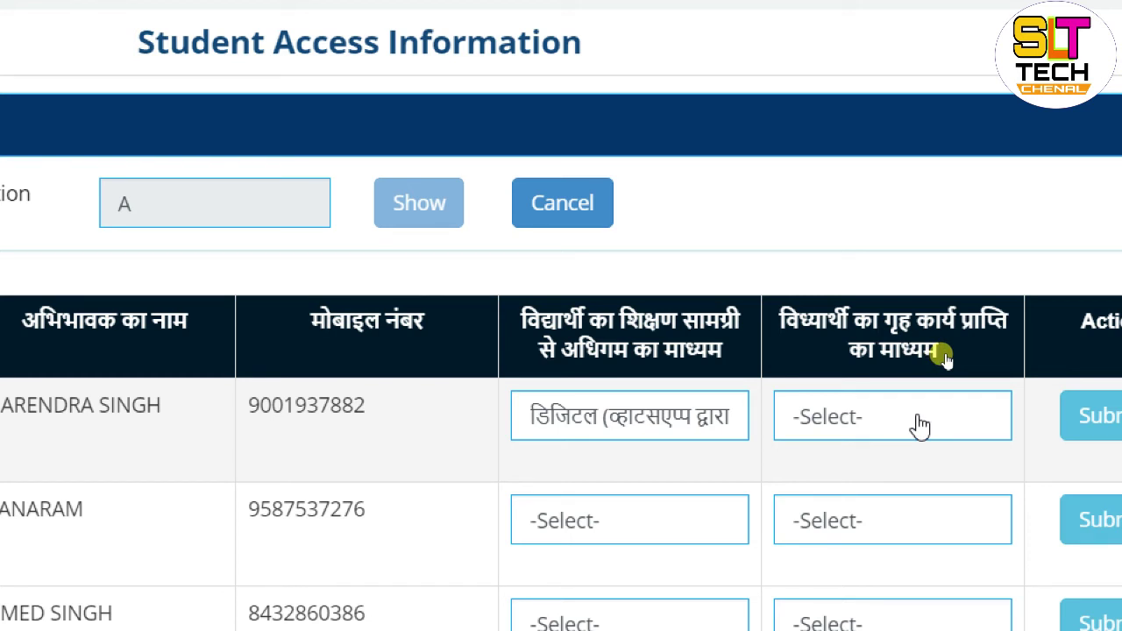
Set the first student's homework-receipt medium to डिजिटल (व्हाटसएप्प द्वारा) as well
left_click(919, 425)
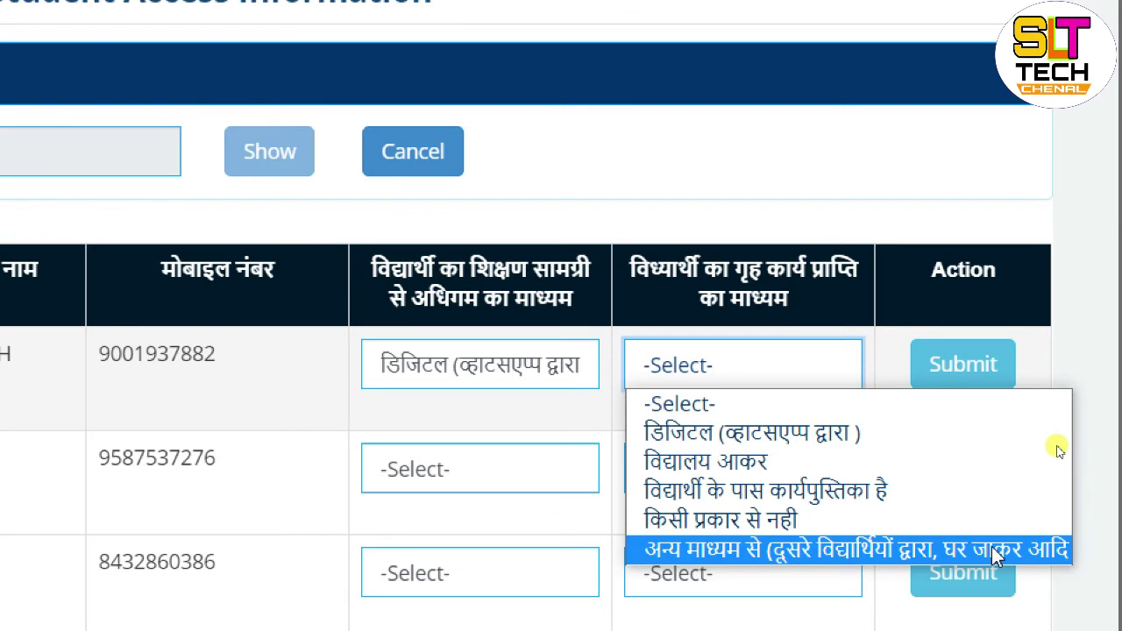
left_click(822, 447)
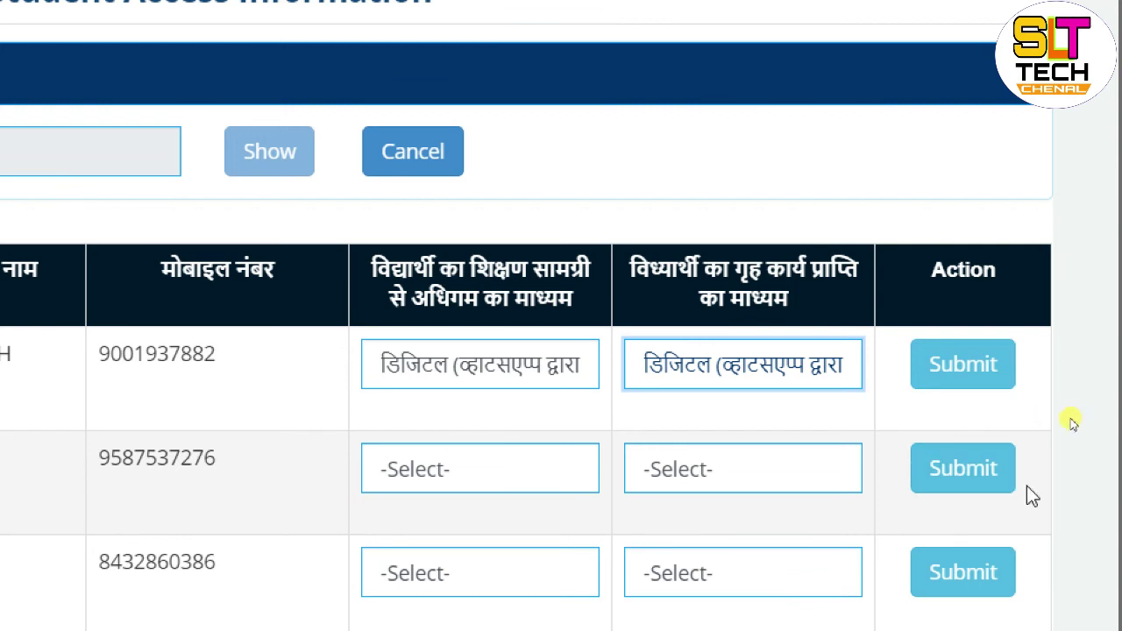
scroll(942, 544, "down", 2)
scroll(943, 545, "down", 2)
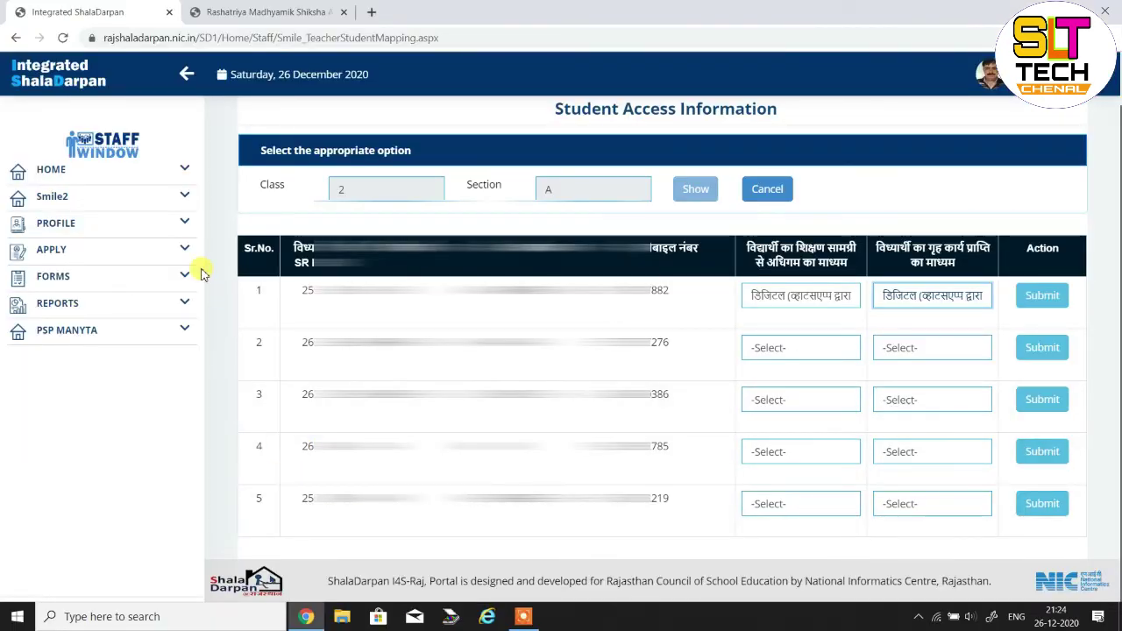
Open Student Weekly Detail under Smile2 and select Class 2, Section A
left_click(181, 203)
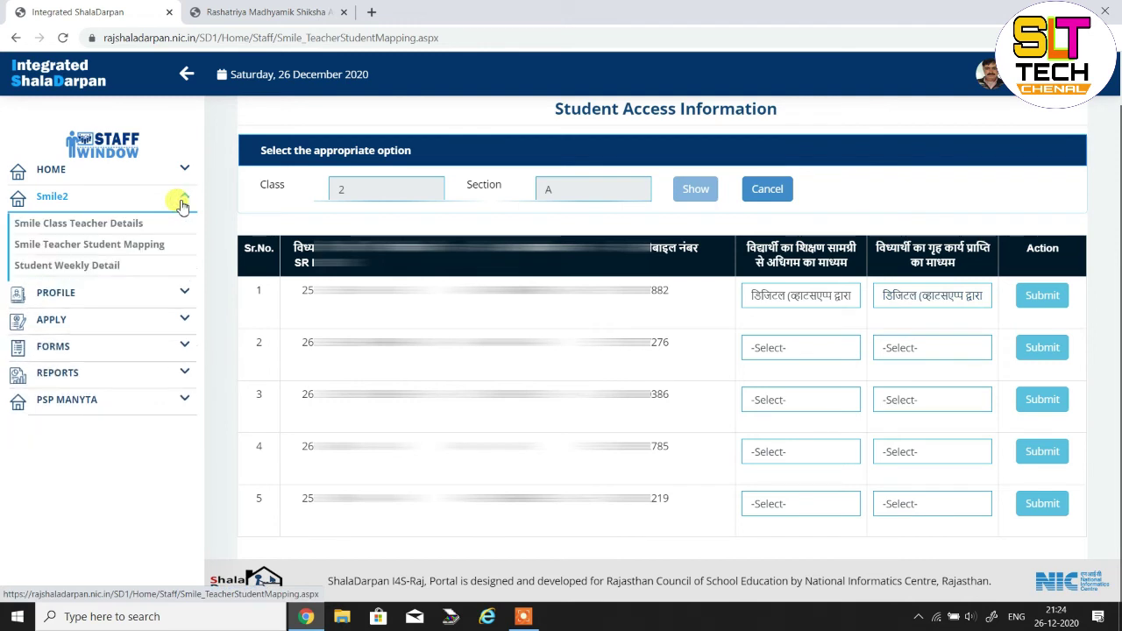
left_click(75, 271)
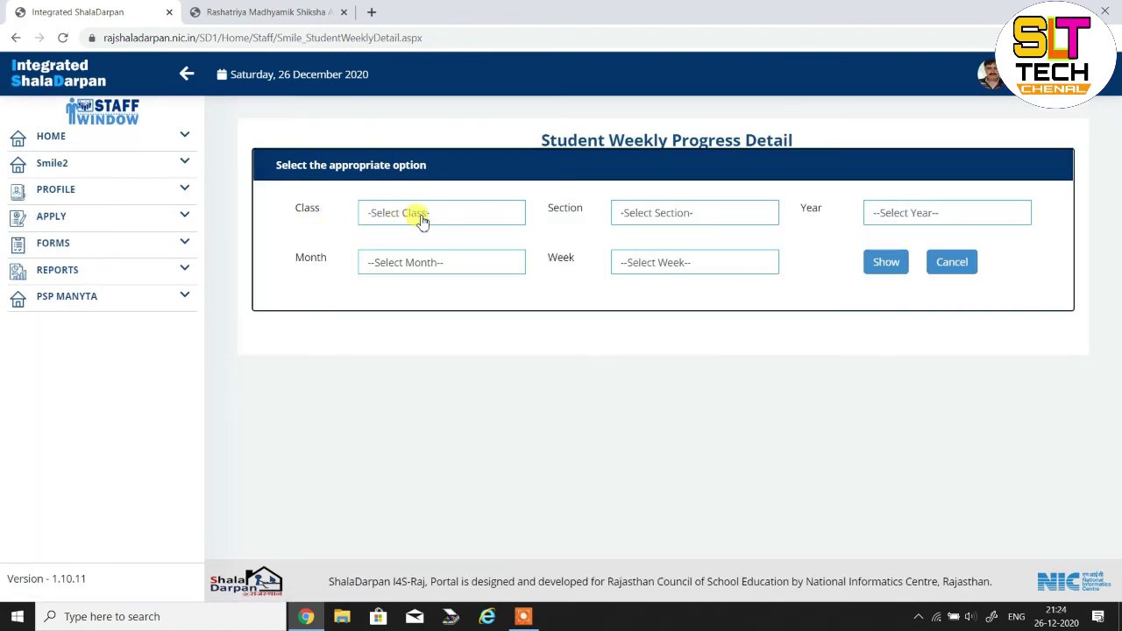
left_click(422, 220)
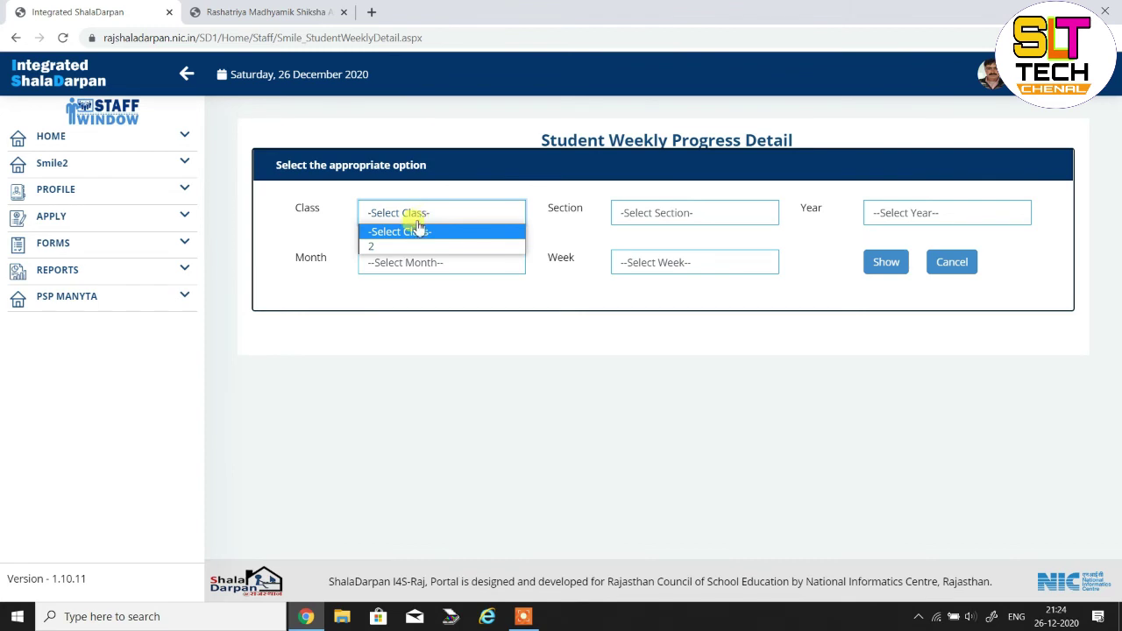
left_click(399, 246)
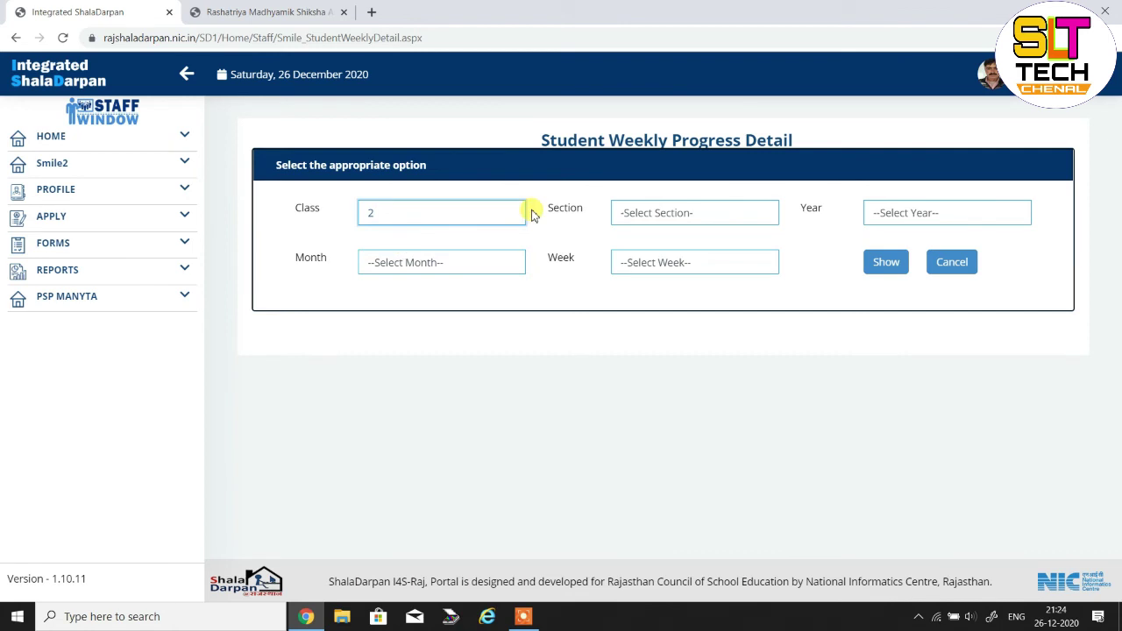
left_click(658, 215)
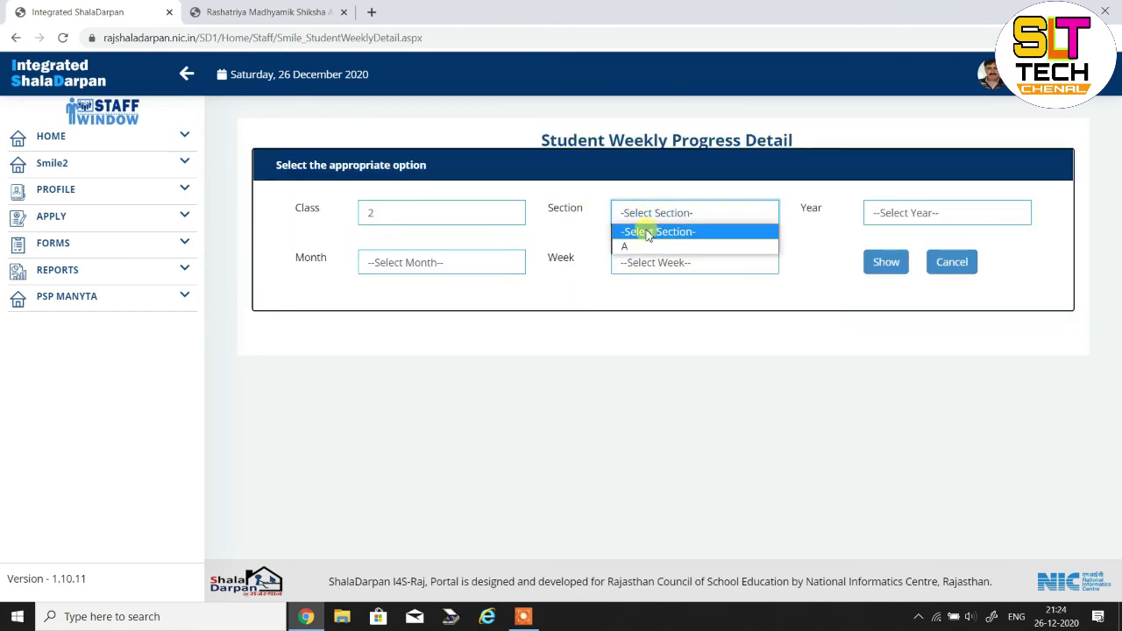
left_click(644, 245)
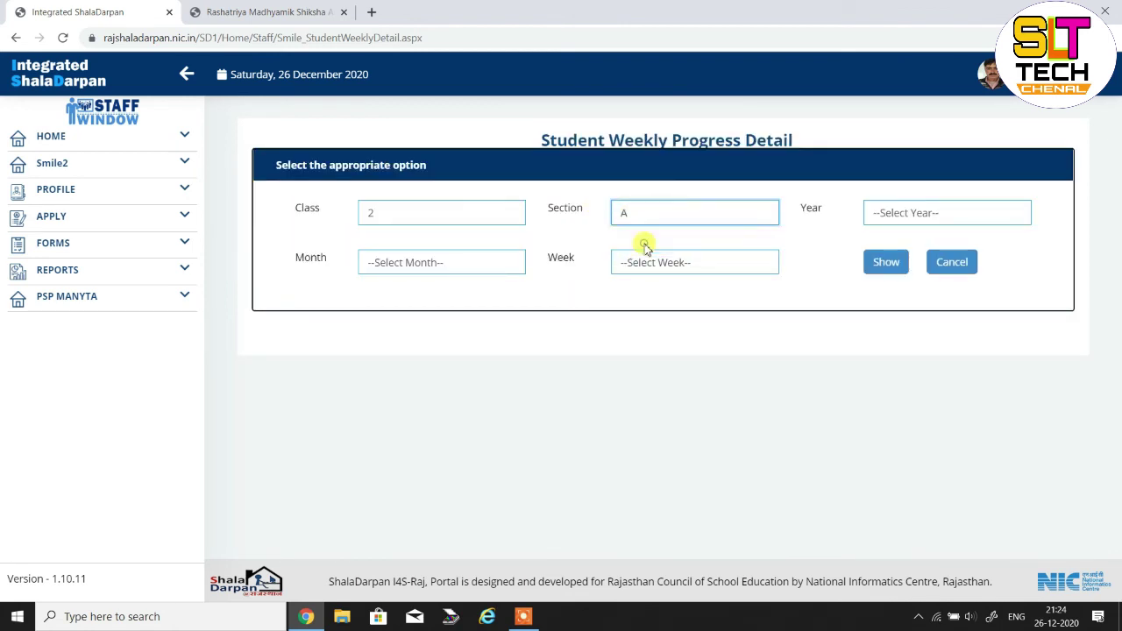
Choose year 2020, month December and Week4 (22-28)
left_click(894, 215)
left_click(890, 246)
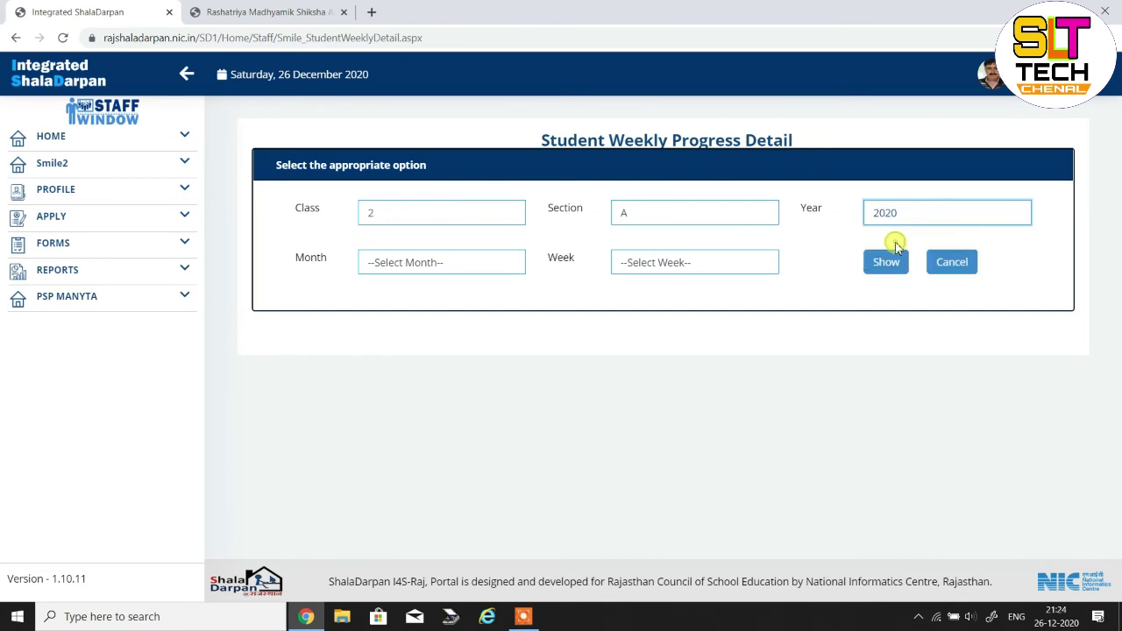
left_click(492, 272)
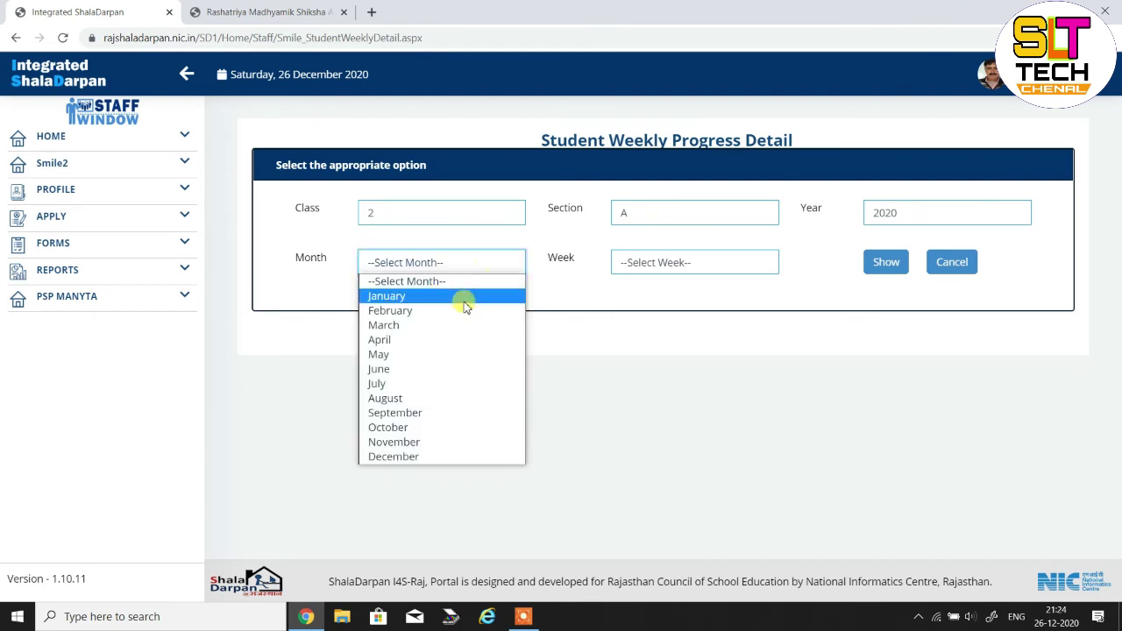
left_click(422, 457)
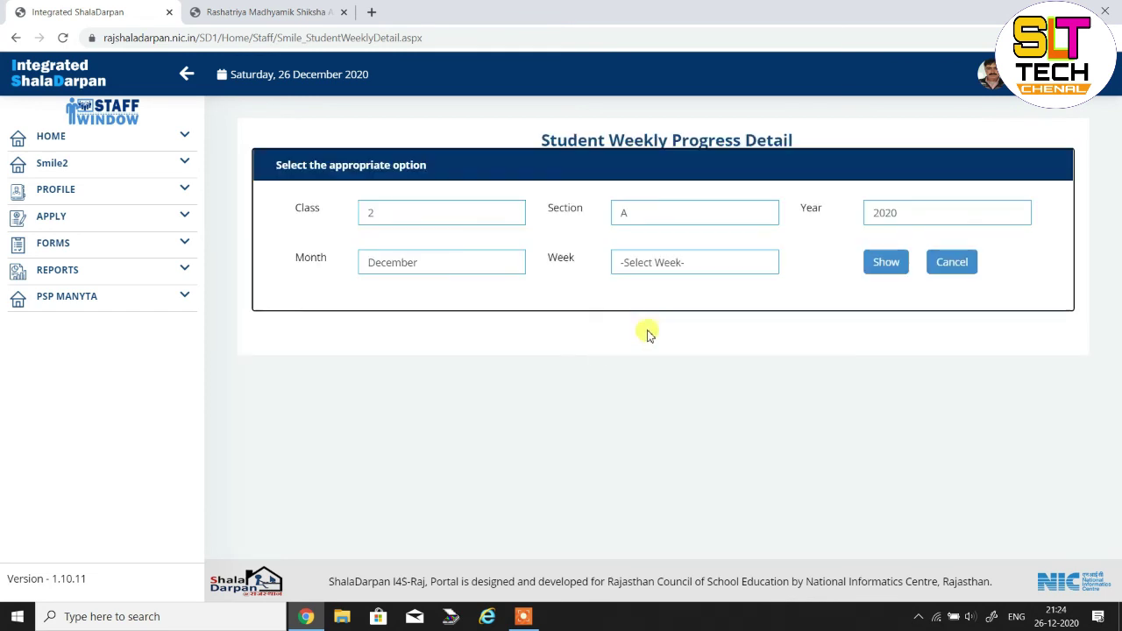
left_click(696, 274)
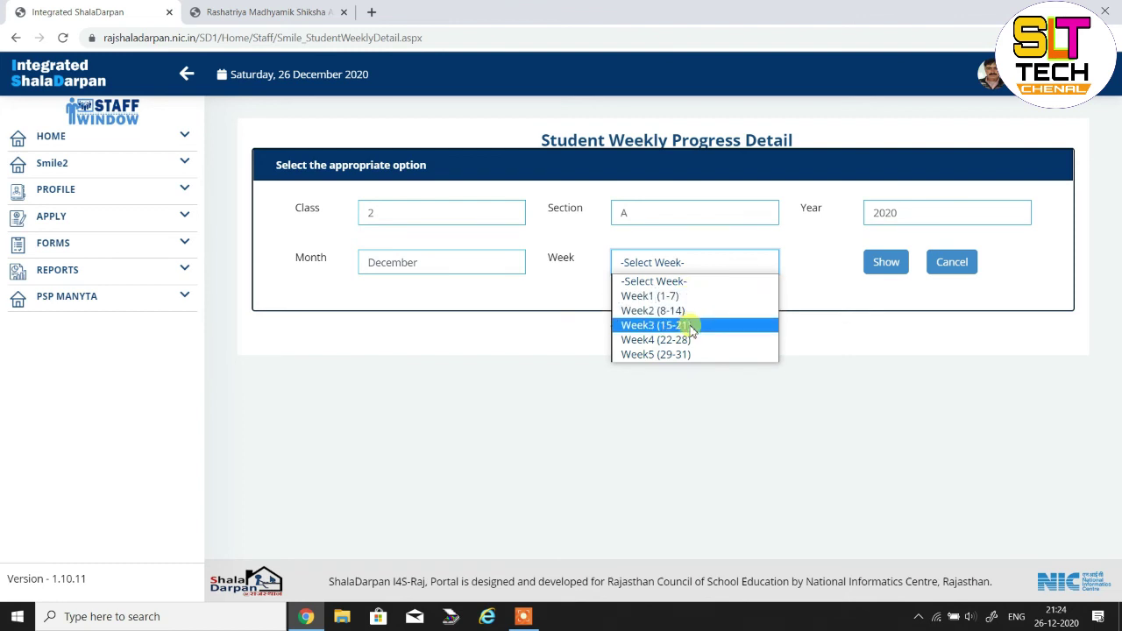
left_click(686, 341)
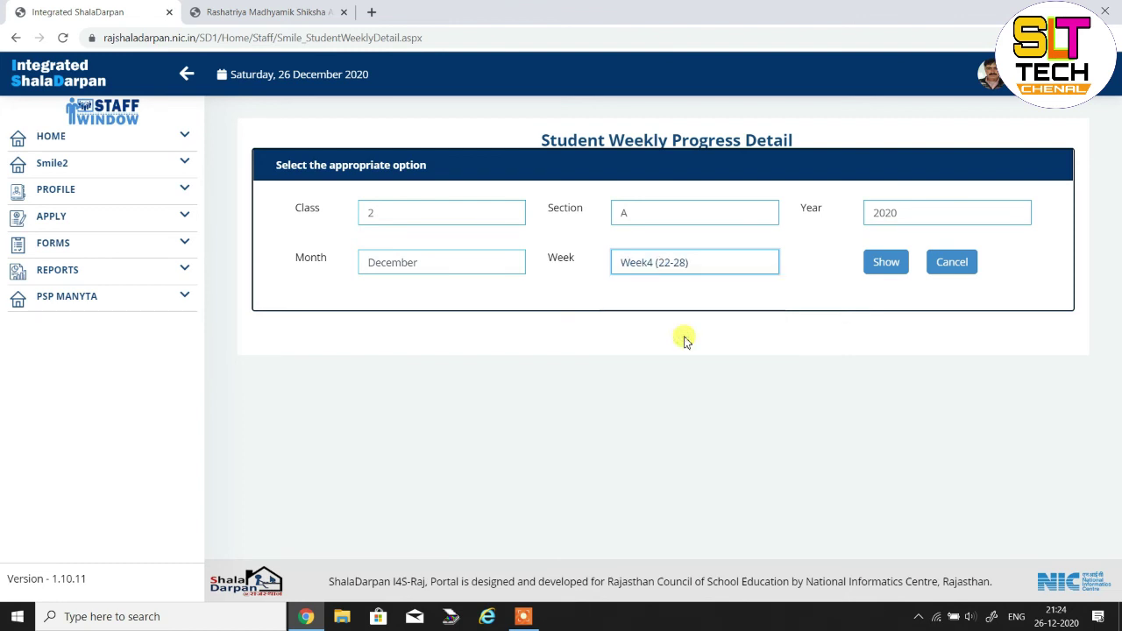
Run the weekly progress query for class 2-A, December 2020 Week4 (22-28)
left_click(883, 264)
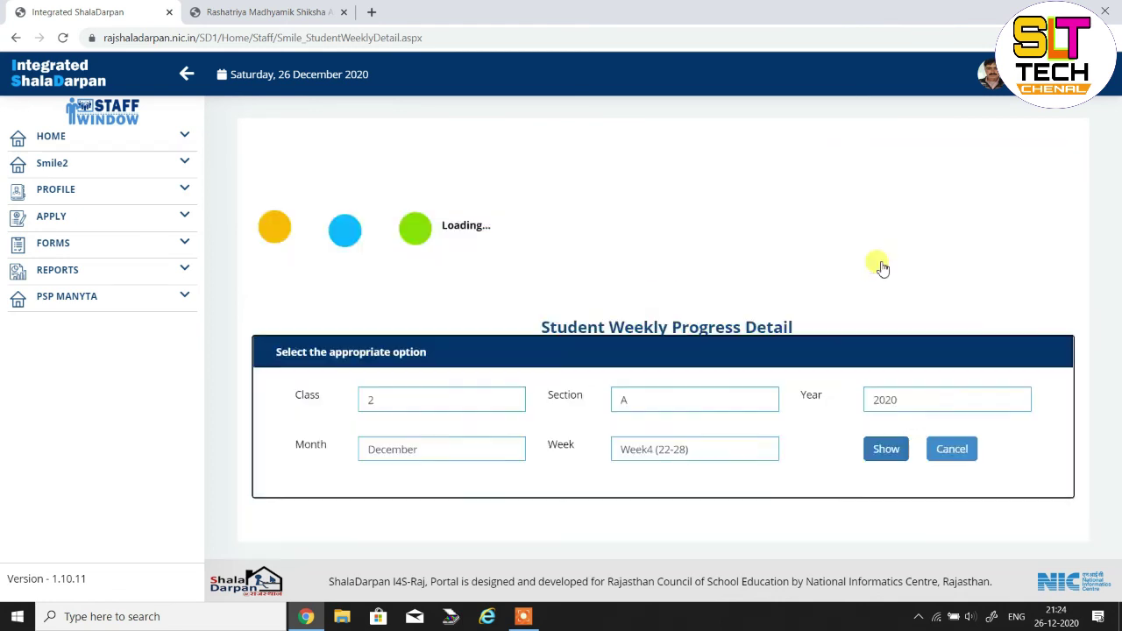